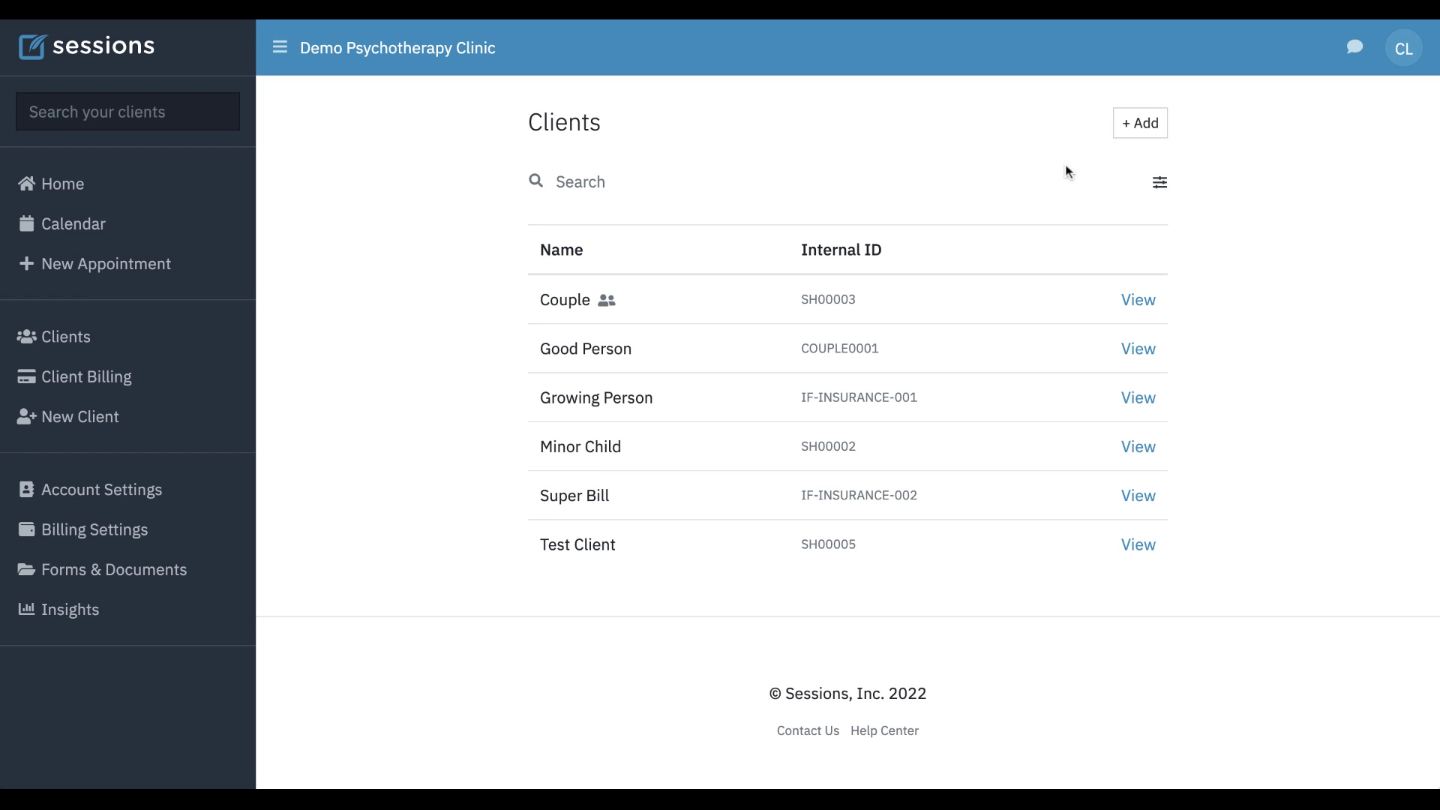
# Start a new client record as a Minor and enter the minor's first and last names.
pyautogui.click(1140, 124)
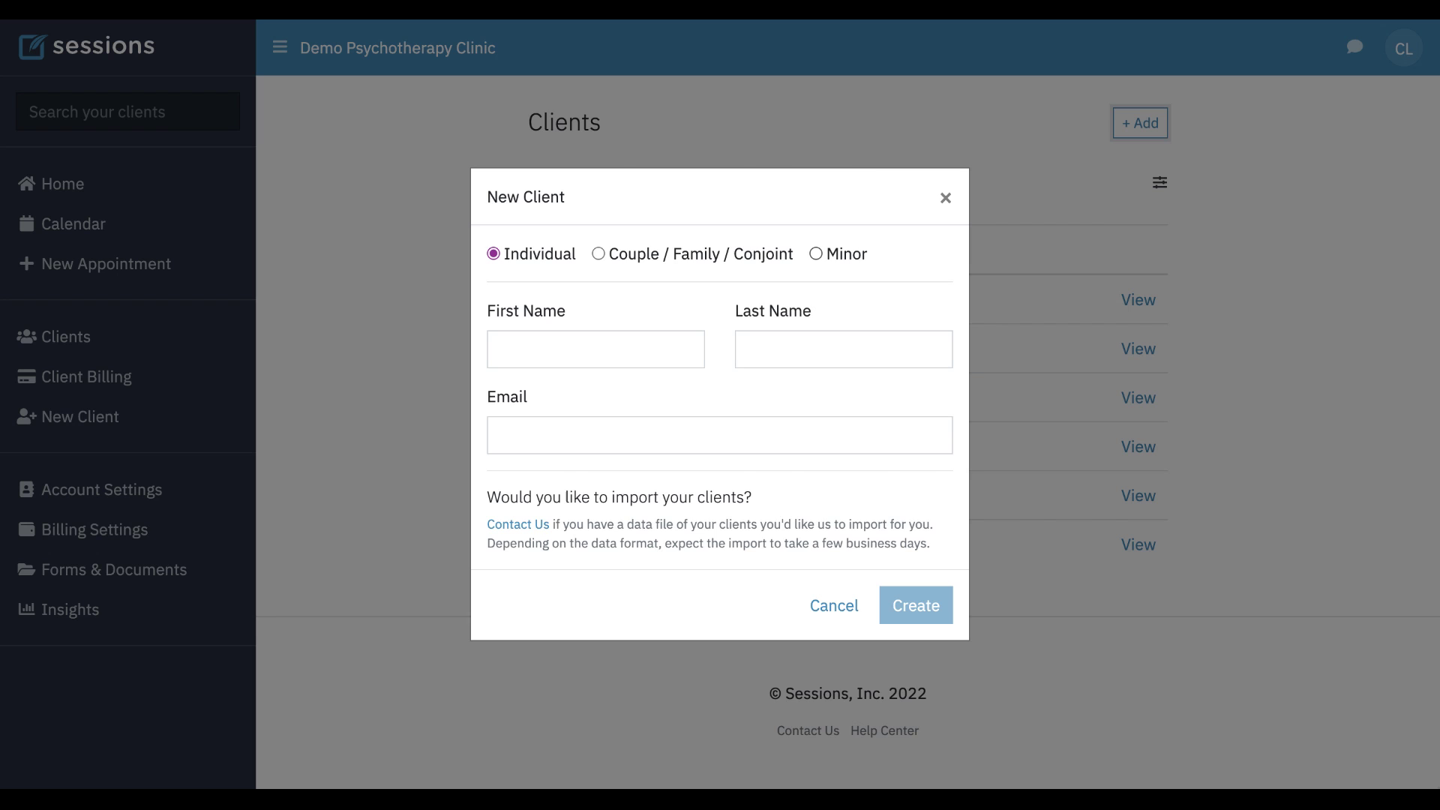
pyautogui.click(816, 253)
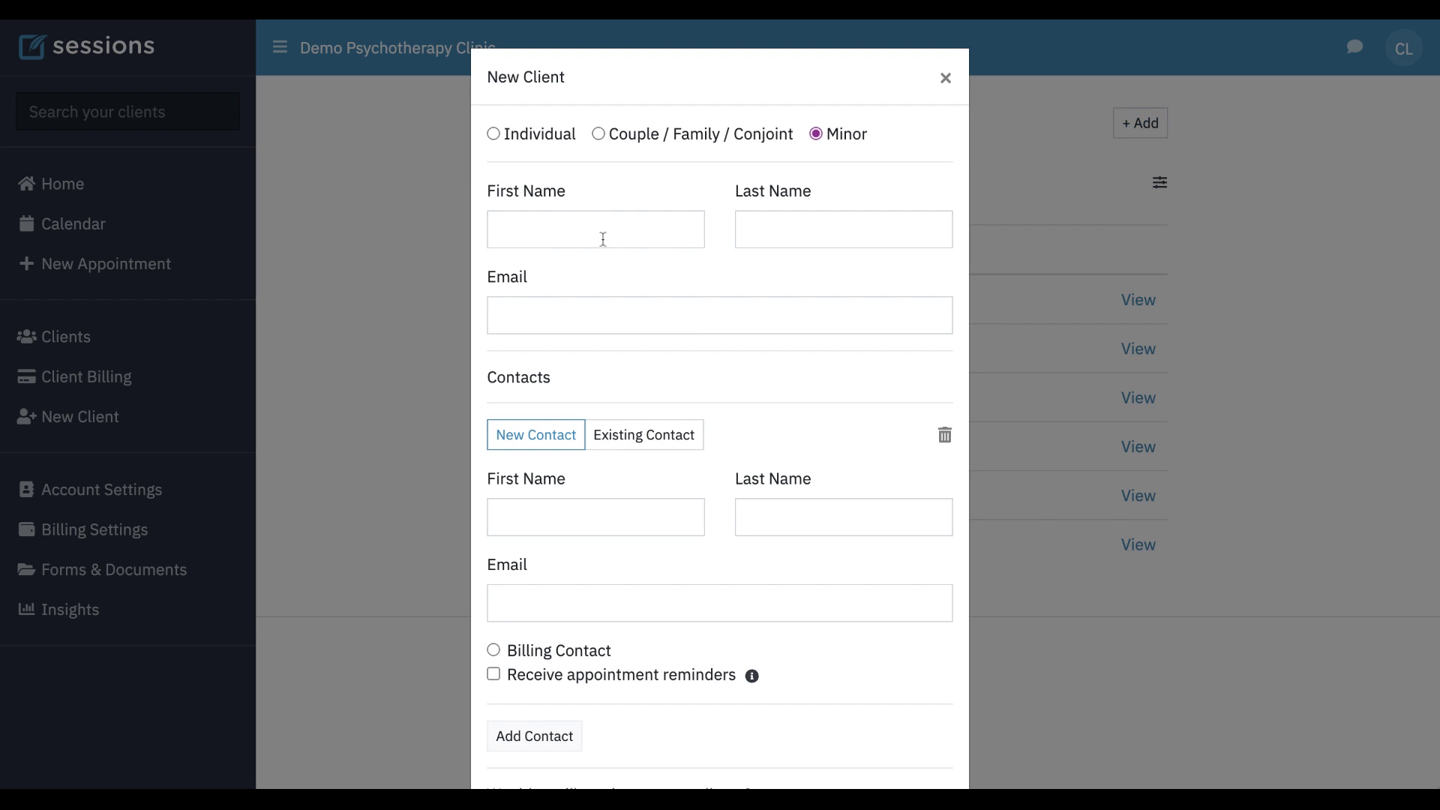
pyautogui.click(556, 230)
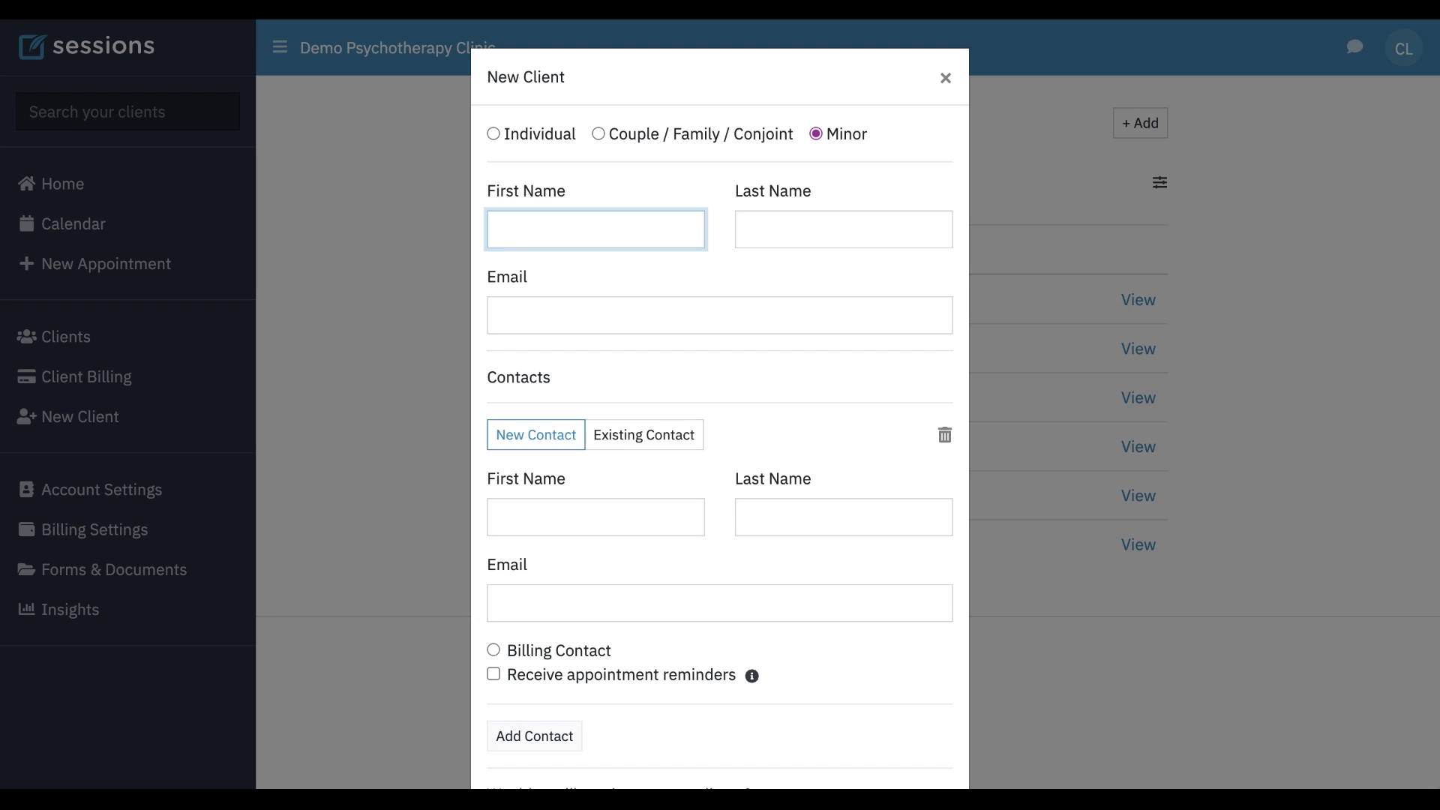
pyautogui.write('Minor')
pyautogui.press('Tab')
pyautogui.write('Person')
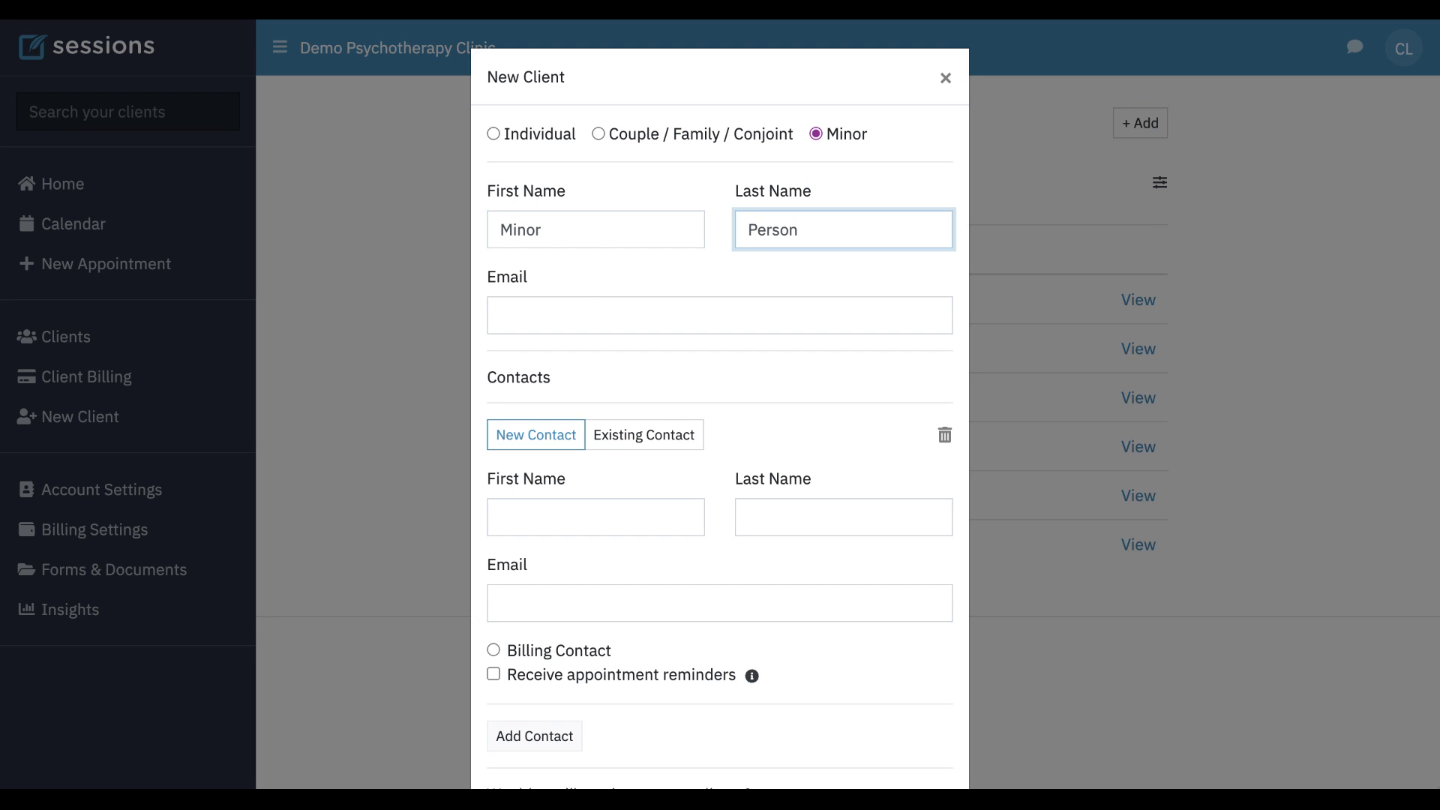
pyautogui.click(548, 311)
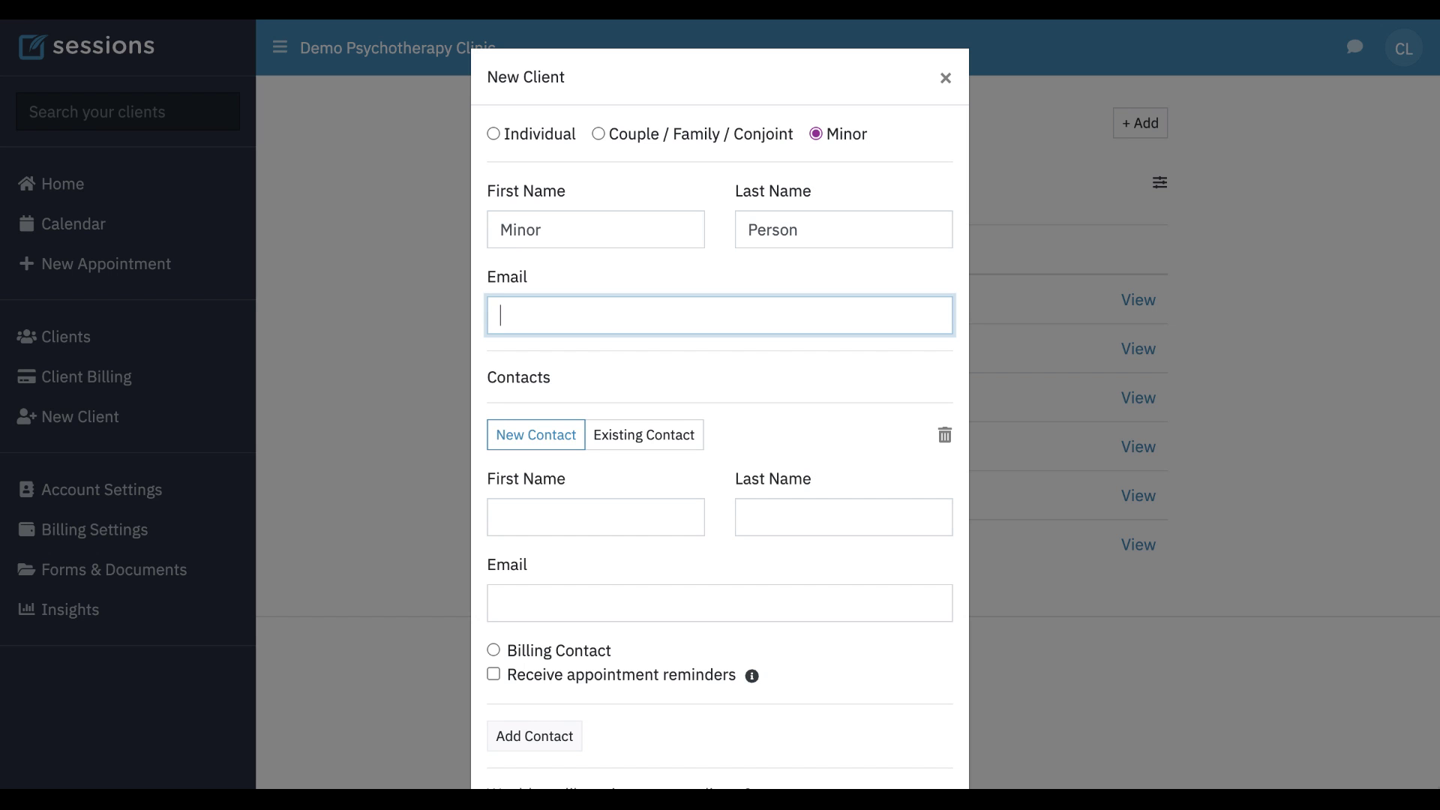
pyautogui.scroll(-3, 720, 405)
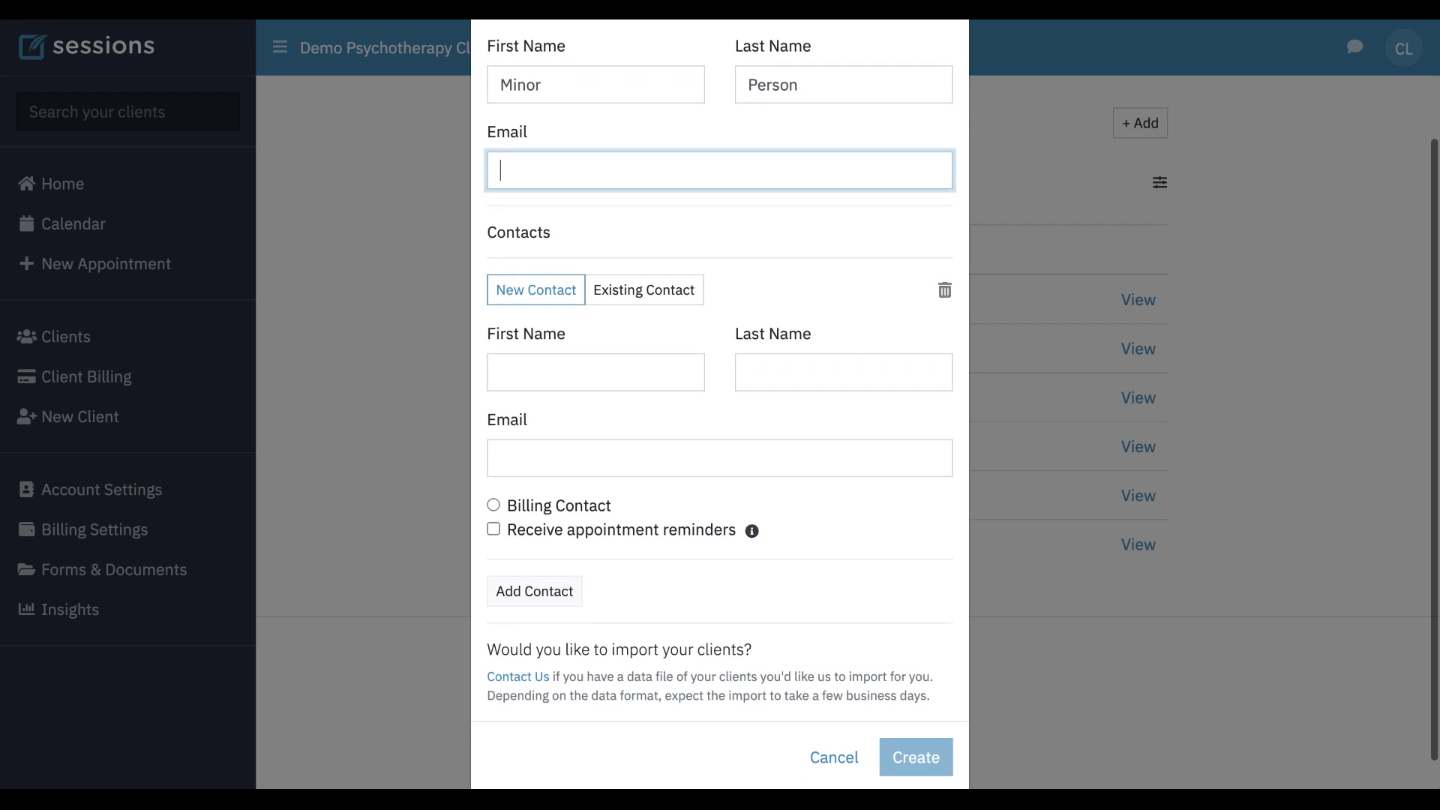
pyautogui.scroll(-1, 720, 405)
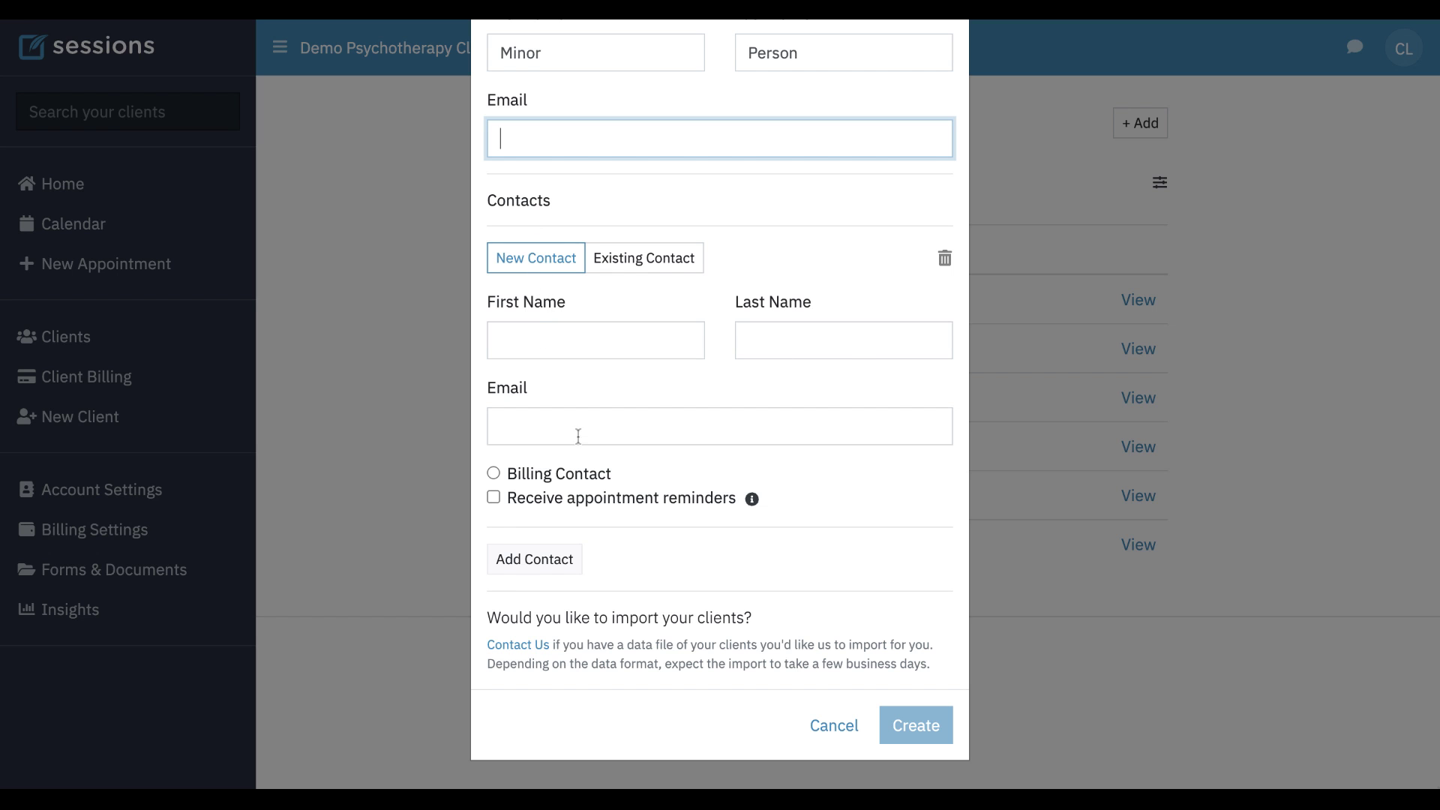
pyautogui.click(540, 428)
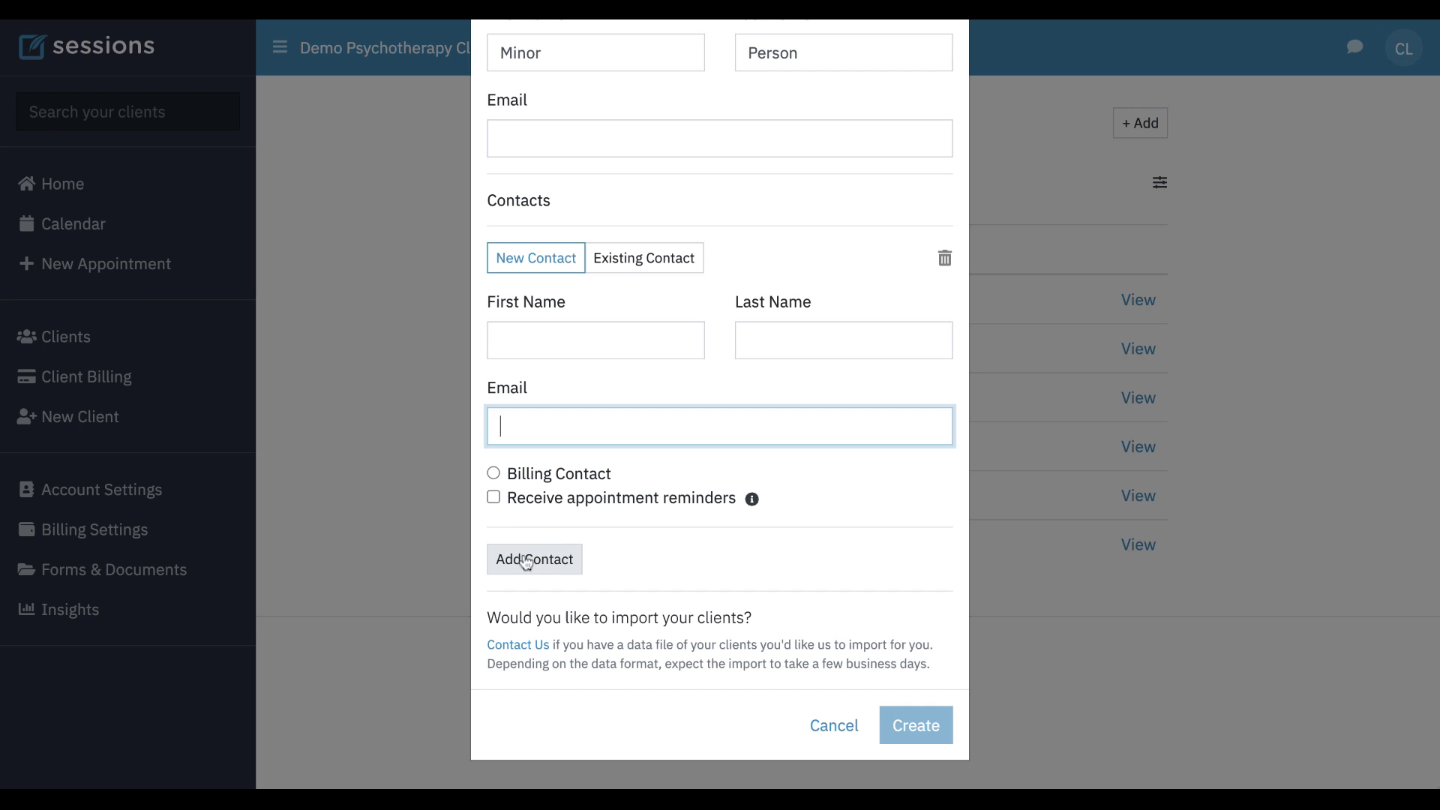
# Link the existing client found by searching 'gro' as billing contact, then create the minor client.
pyautogui.click(651, 266)
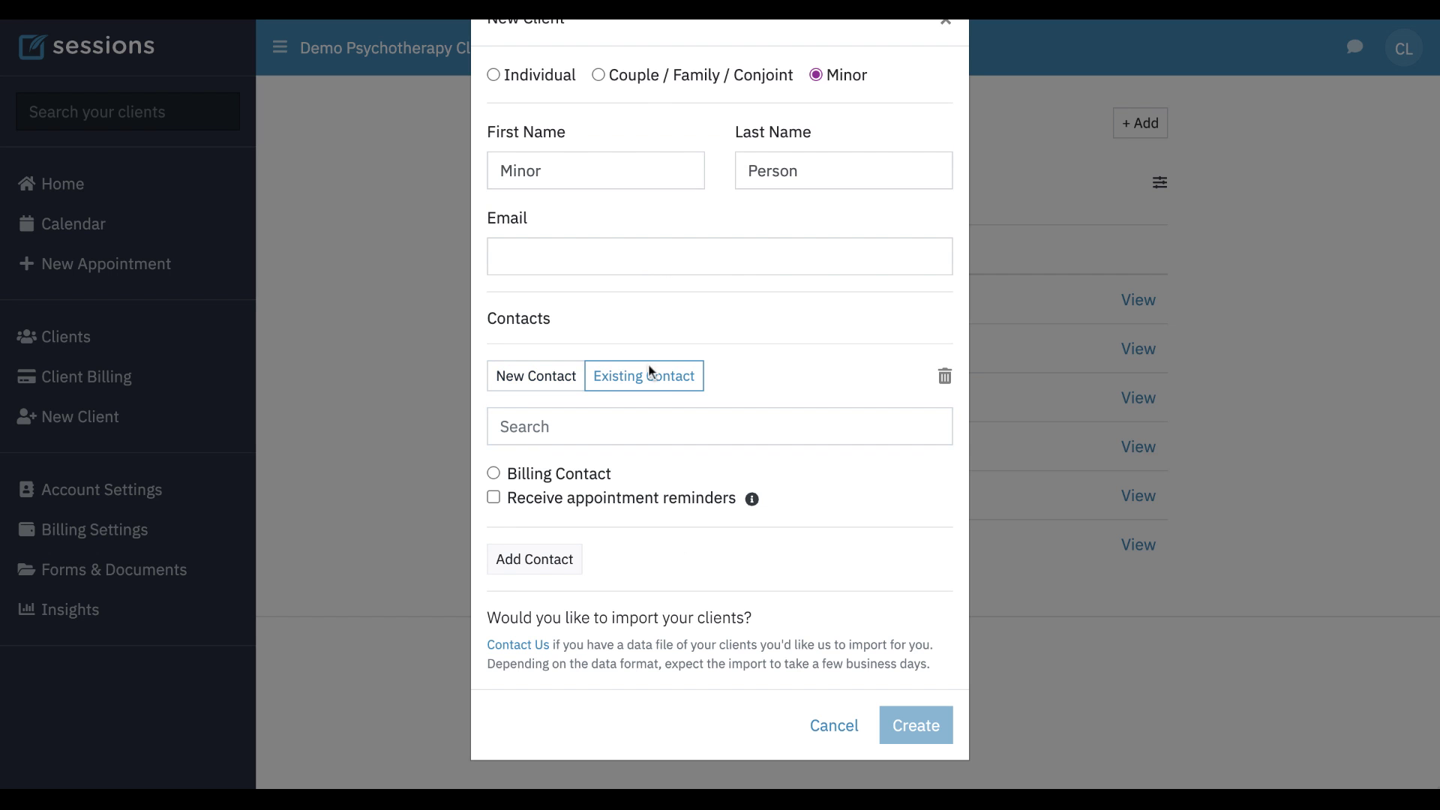
pyautogui.click(555, 426)
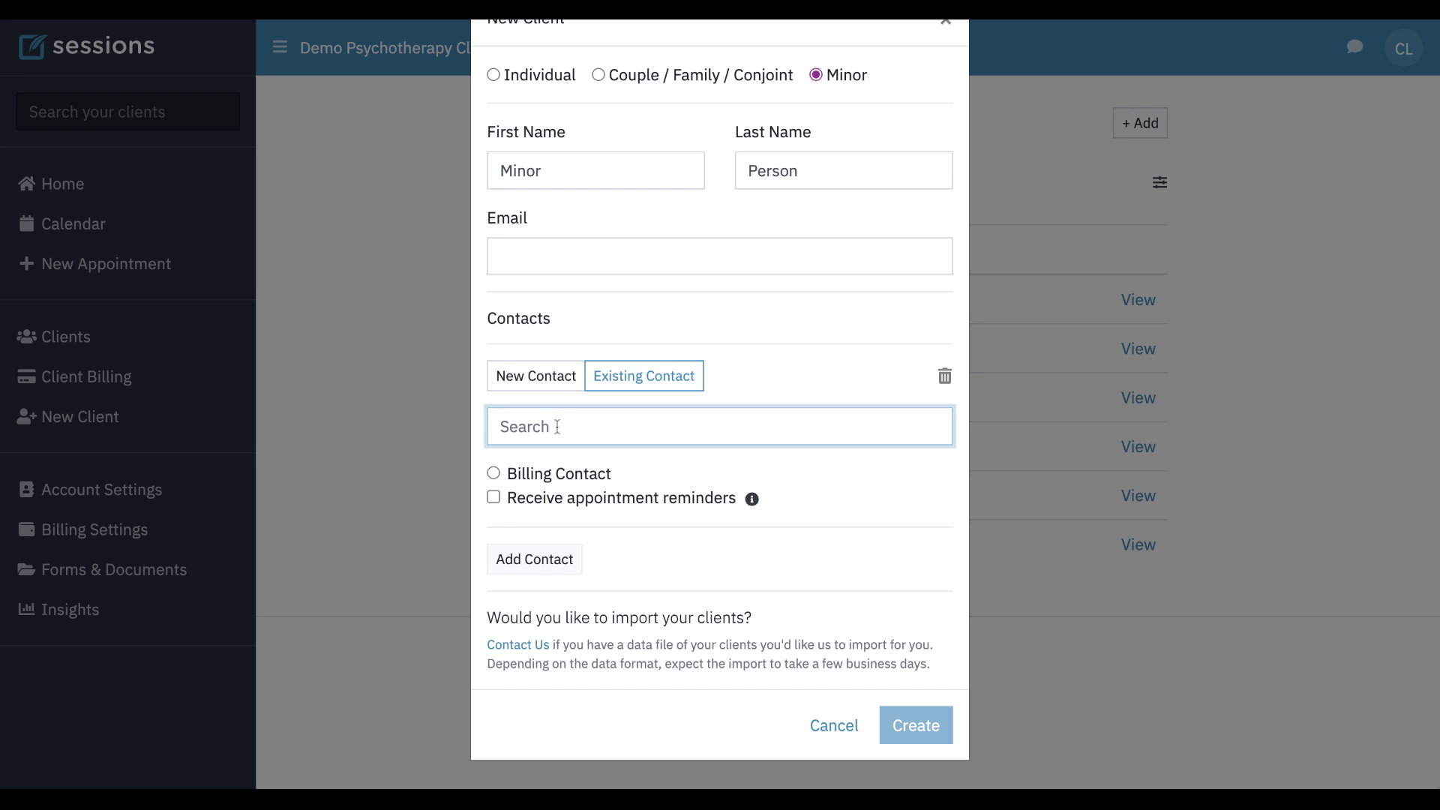
pyautogui.write('growing Person')
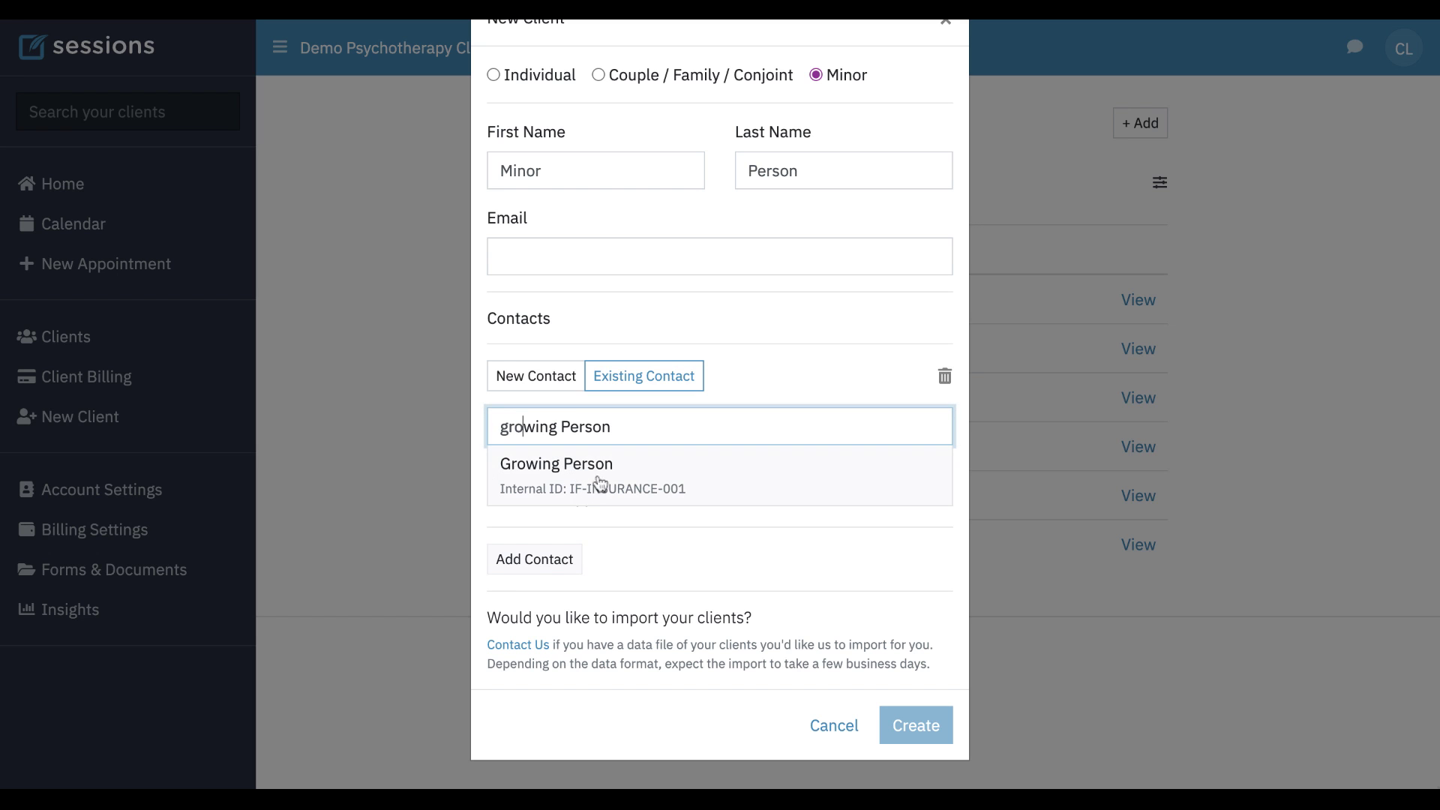
pyautogui.click(609, 484)
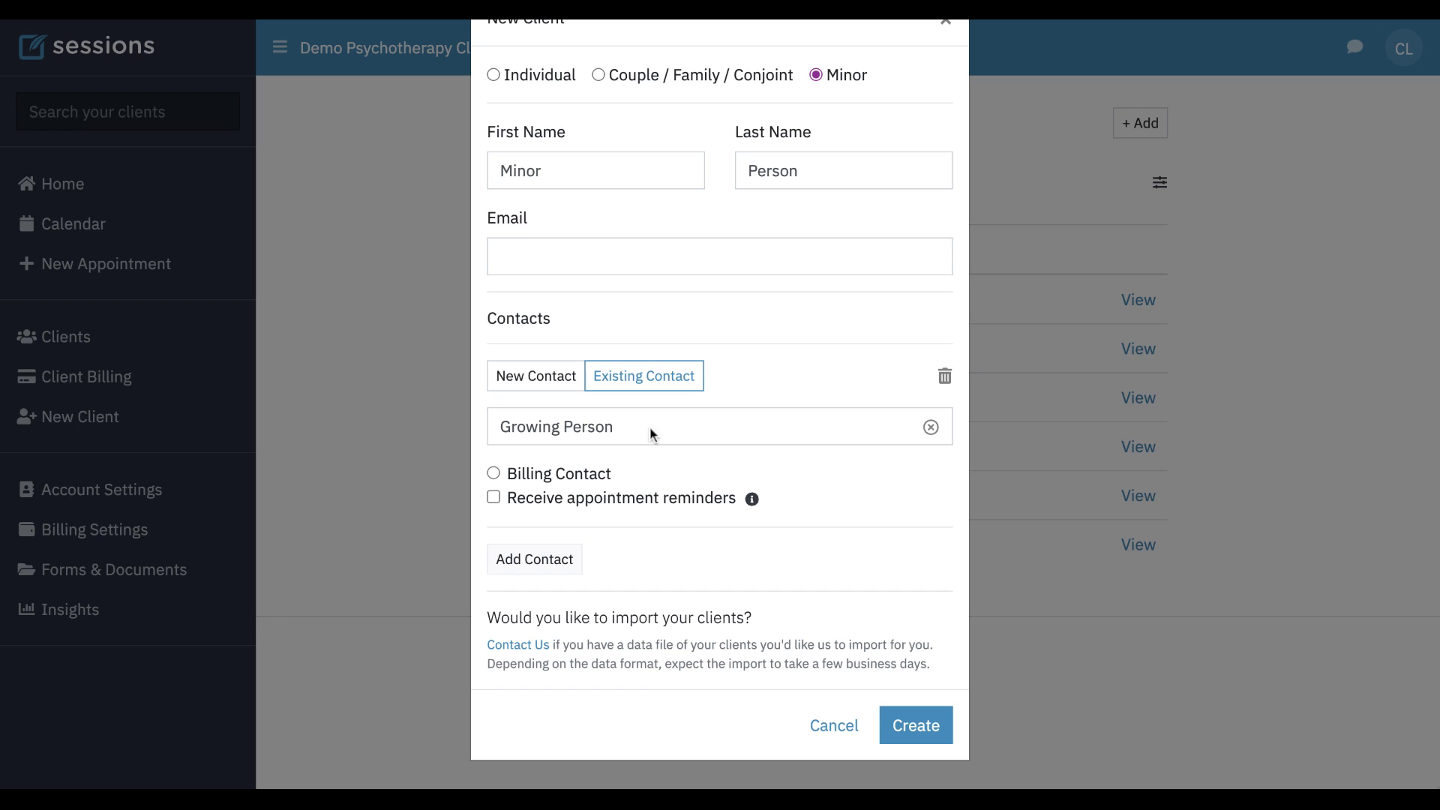
pyautogui.click(493, 474)
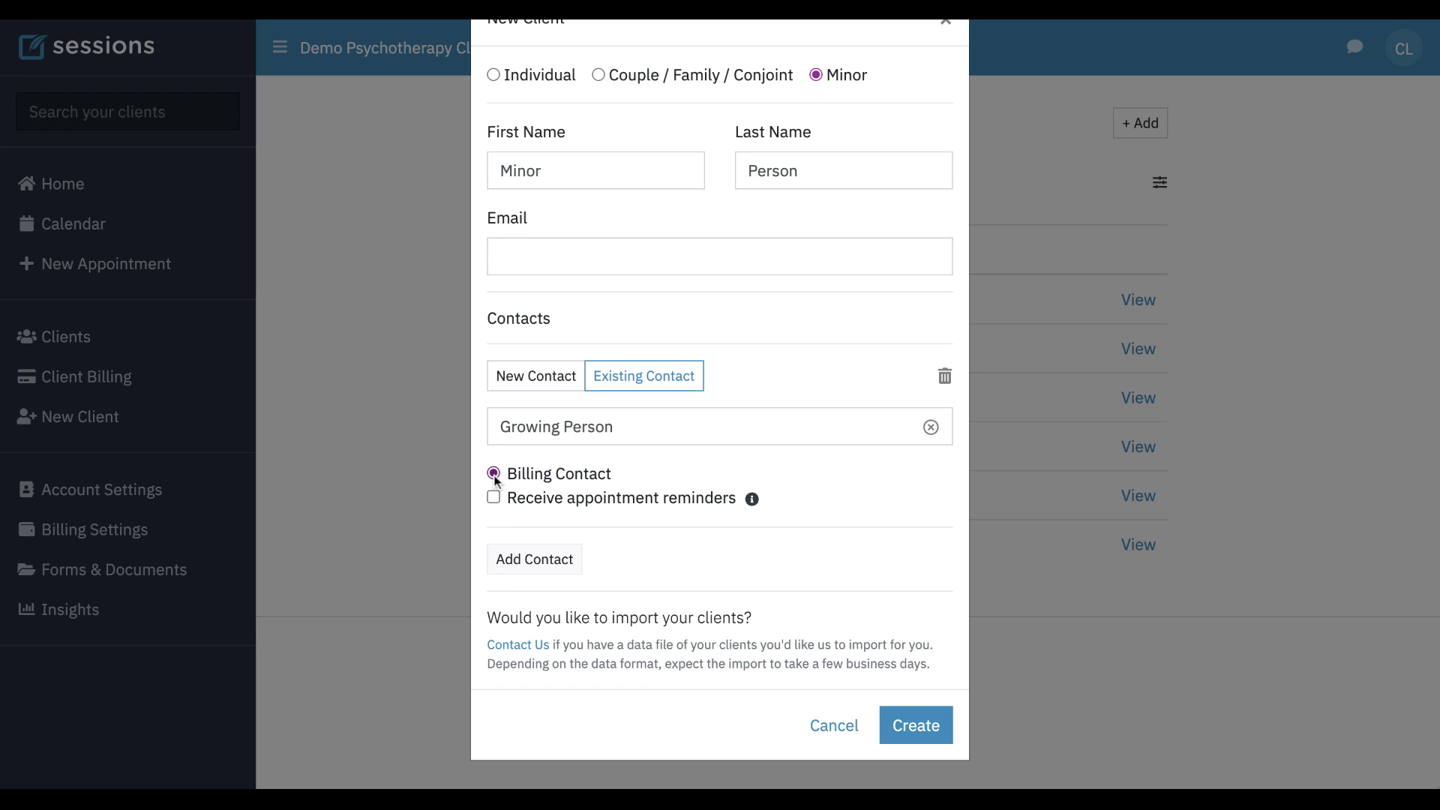
pyautogui.click(924, 728)
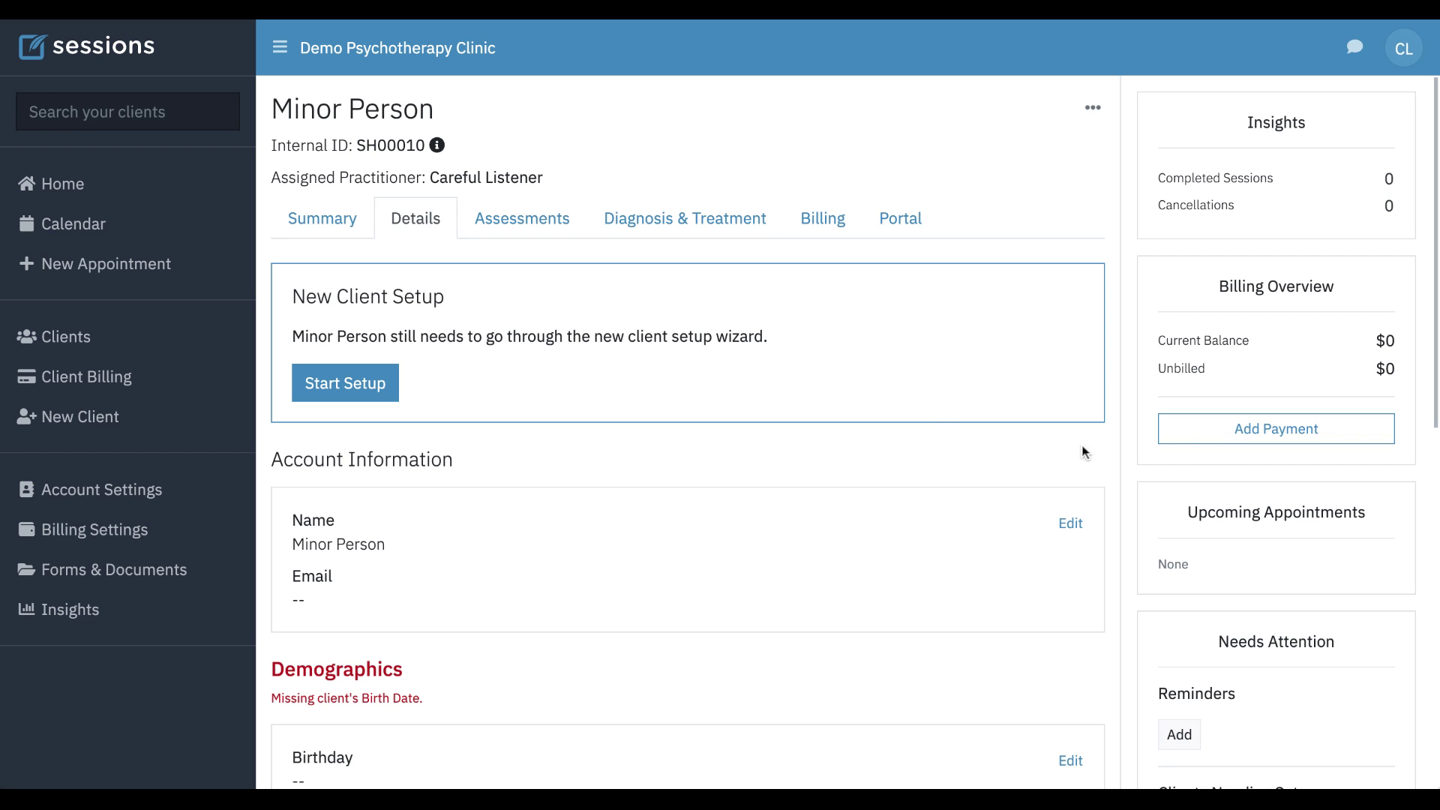
# Scroll the new client's sidebar down to the Contacts panel listing the linked contact.
pyautogui.scroll(-6, 1264, 482)
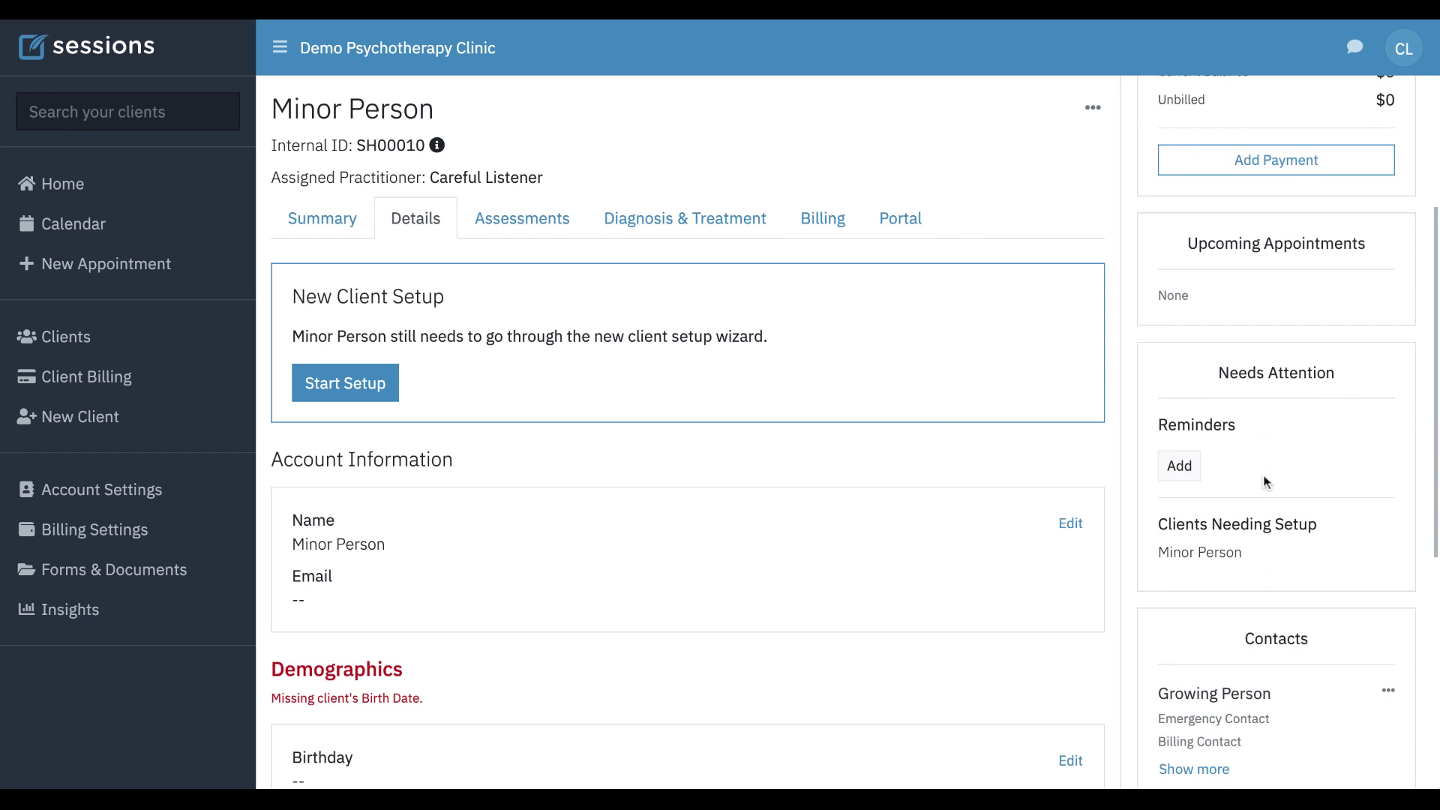
pyautogui.scroll(-1, 1286, 430)
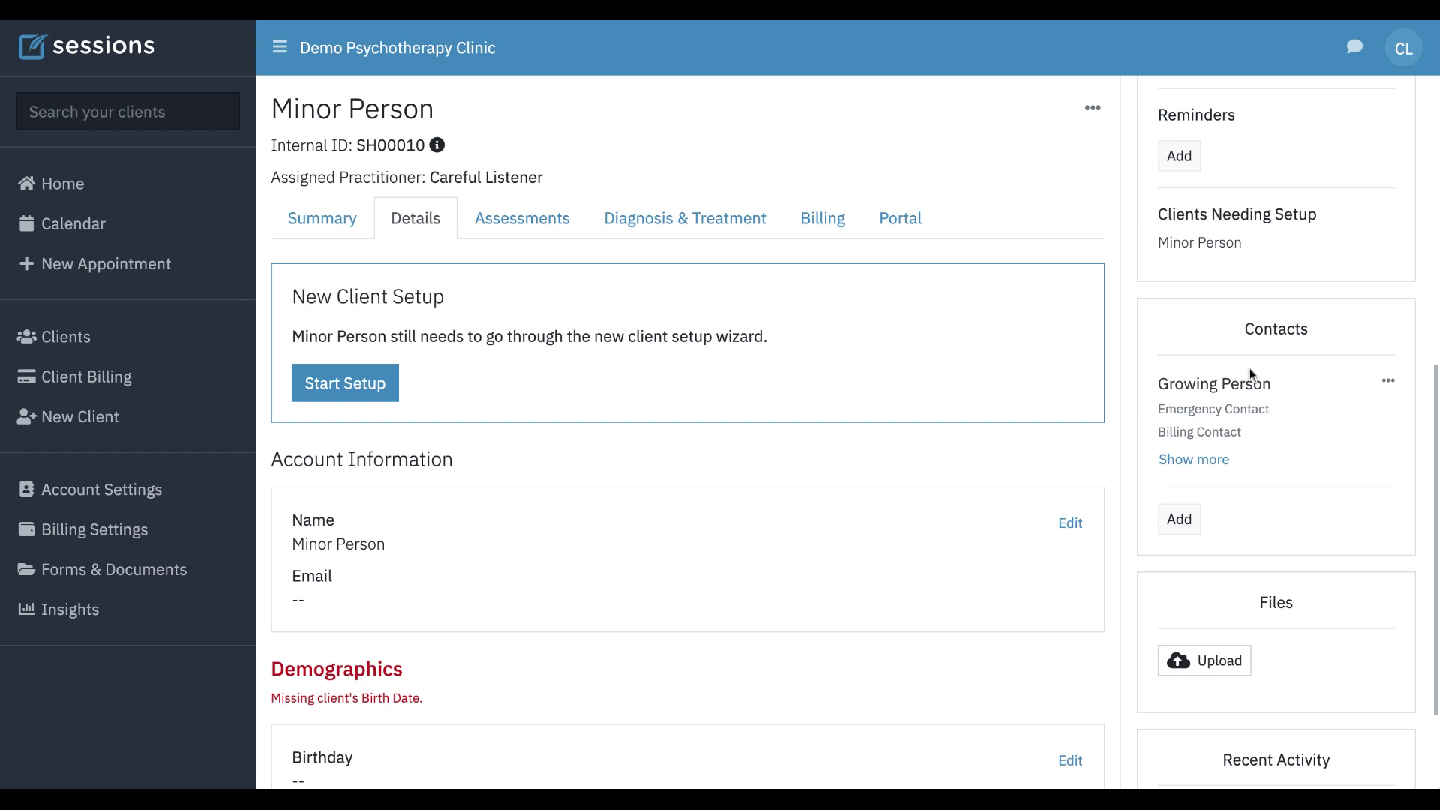
# Show the contact's relationship, email and phone details in the Contacts panel.
pyautogui.click(1203, 459)
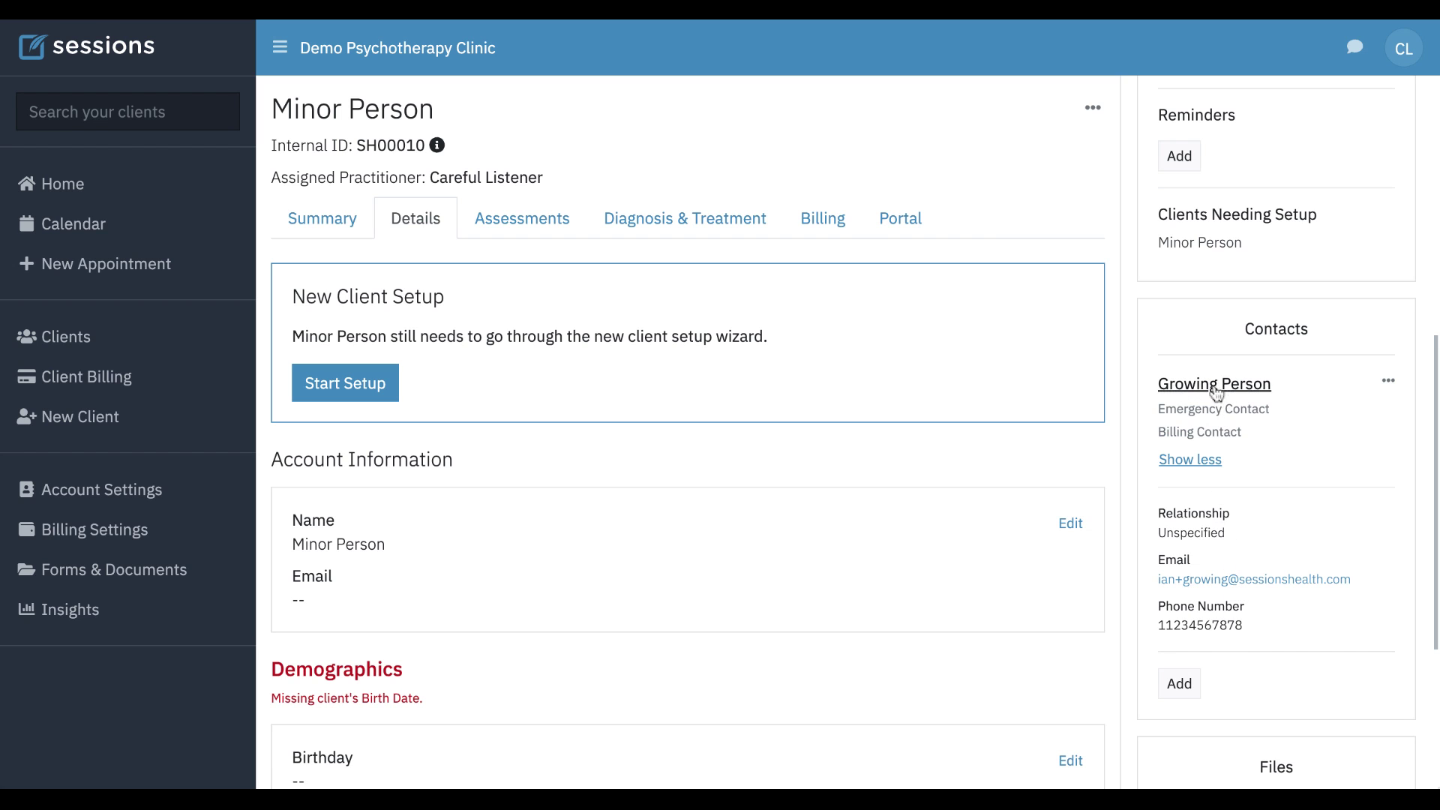
# Edit the contact and save its relationship to the client as Legal Guardian.
pyautogui.click(1388, 382)
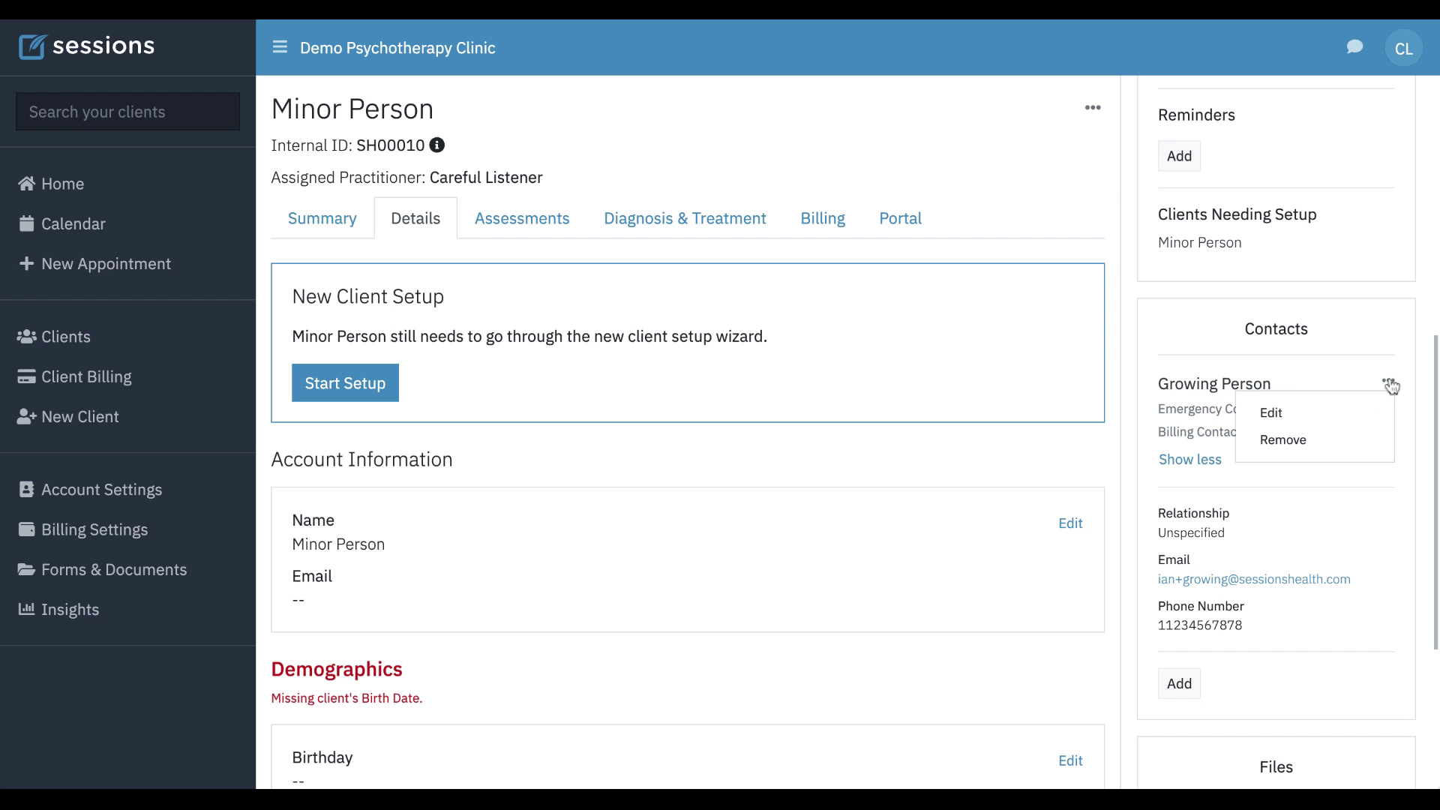
pyautogui.click(1276, 412)
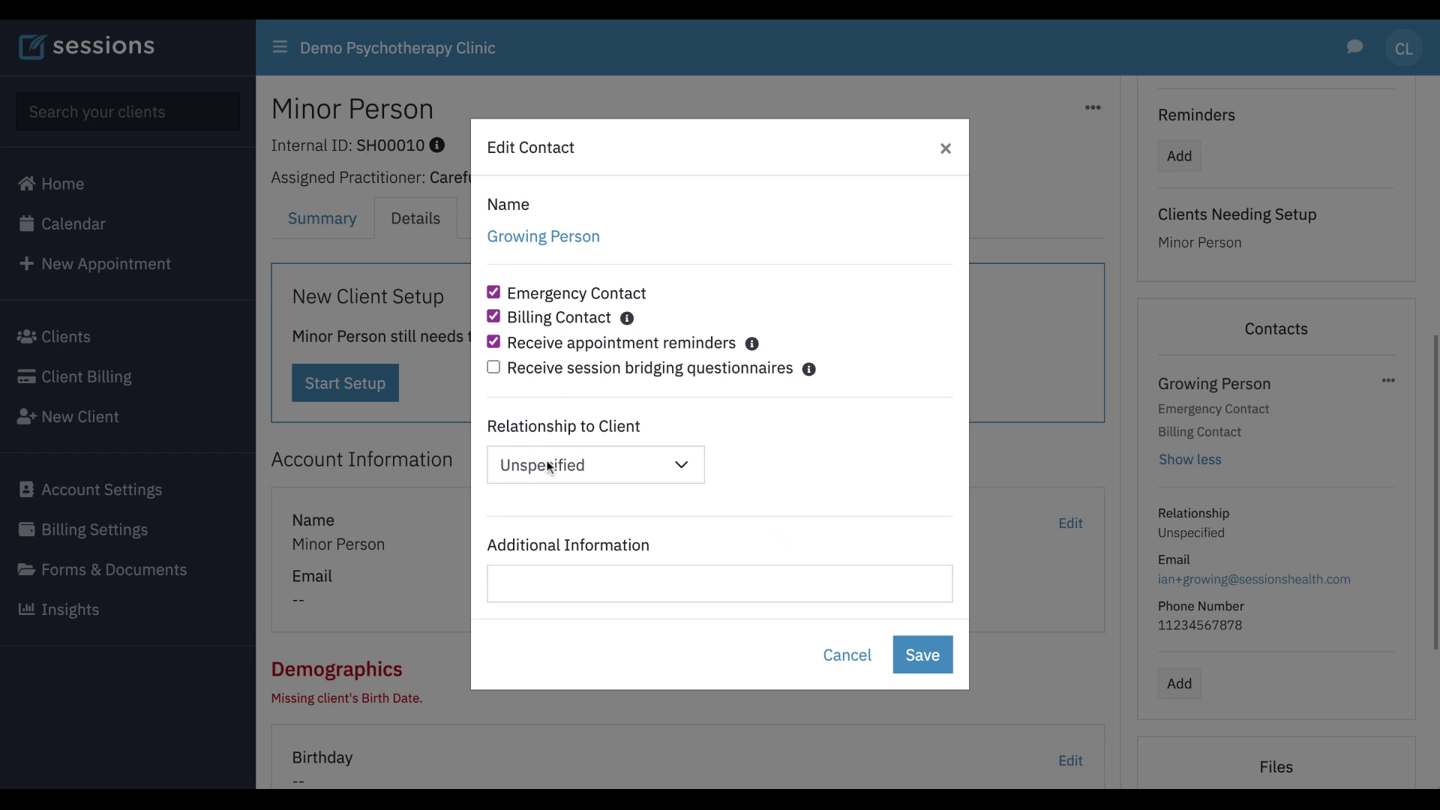
pyautogui.click(579, 467)
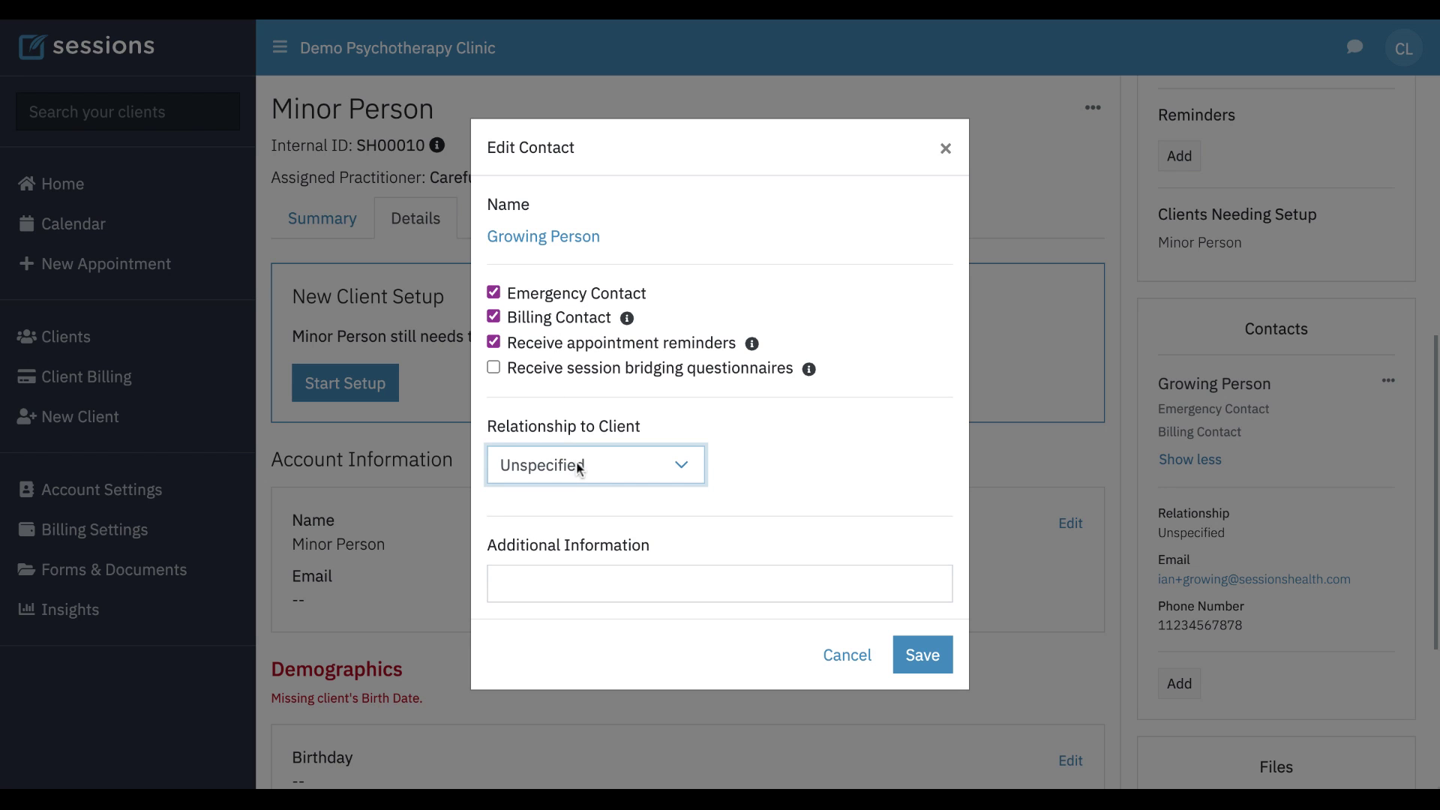
pyautogui.click(580, 533)
pyautogui.click(534, 572)
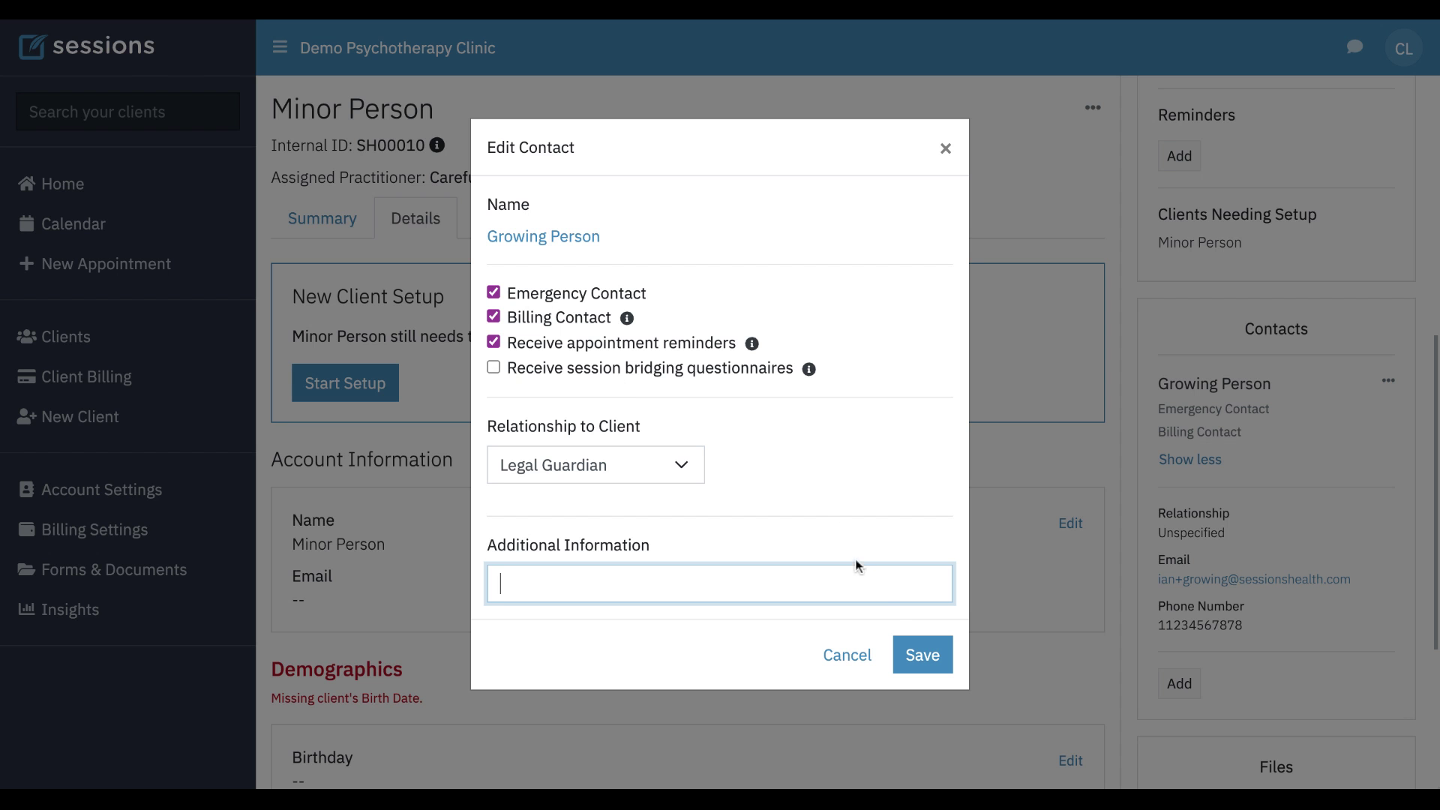
pyautogui.click(923, 660)
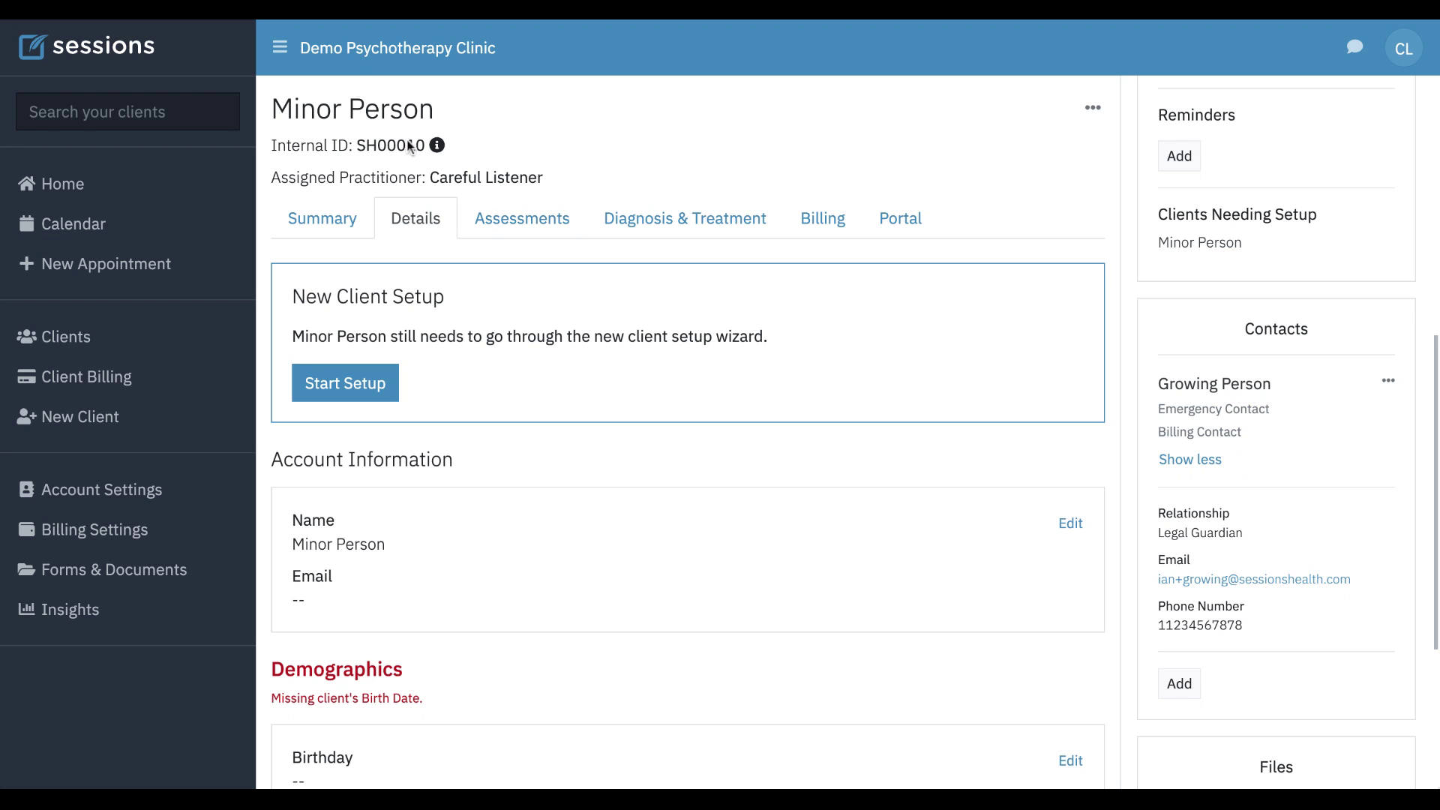
# Open the guardian contact's own client profile and view its account details.
pyautogui.click(1225, 384)
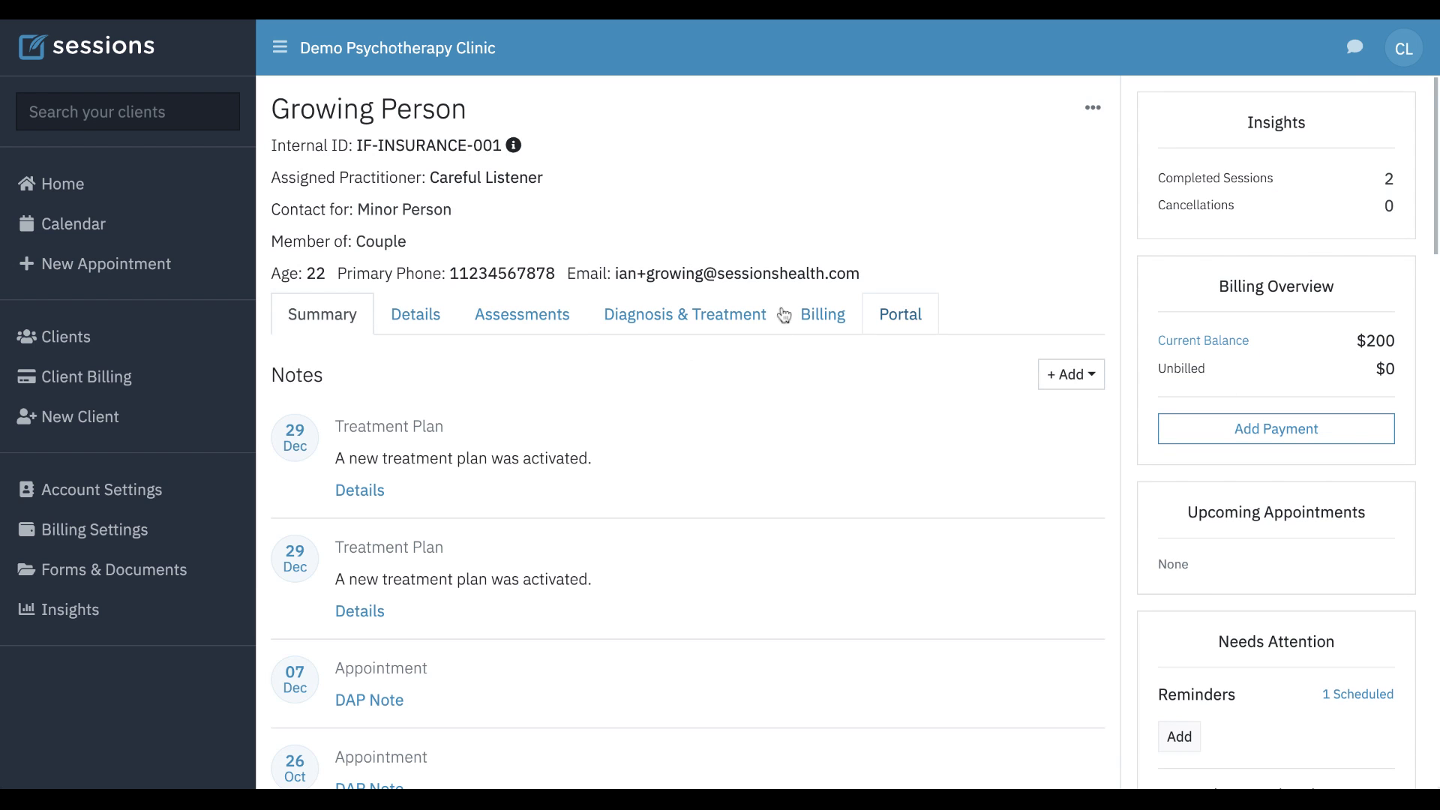
pyautogui.click(426, 318)
# Return to the minor's profile and show its Portal tab settings.
pyautogui.click(405, 209)
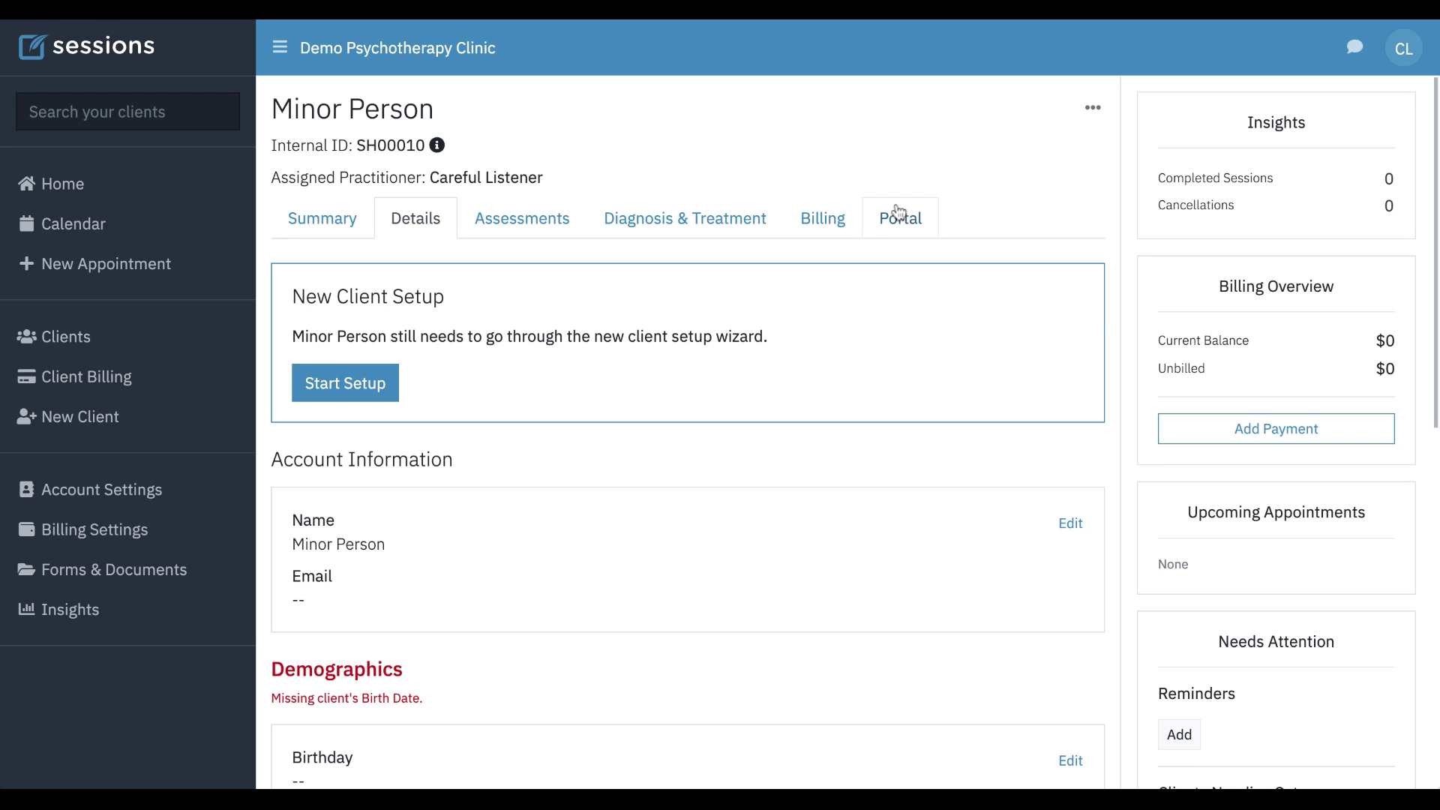
pyautogui.click(907, 223)
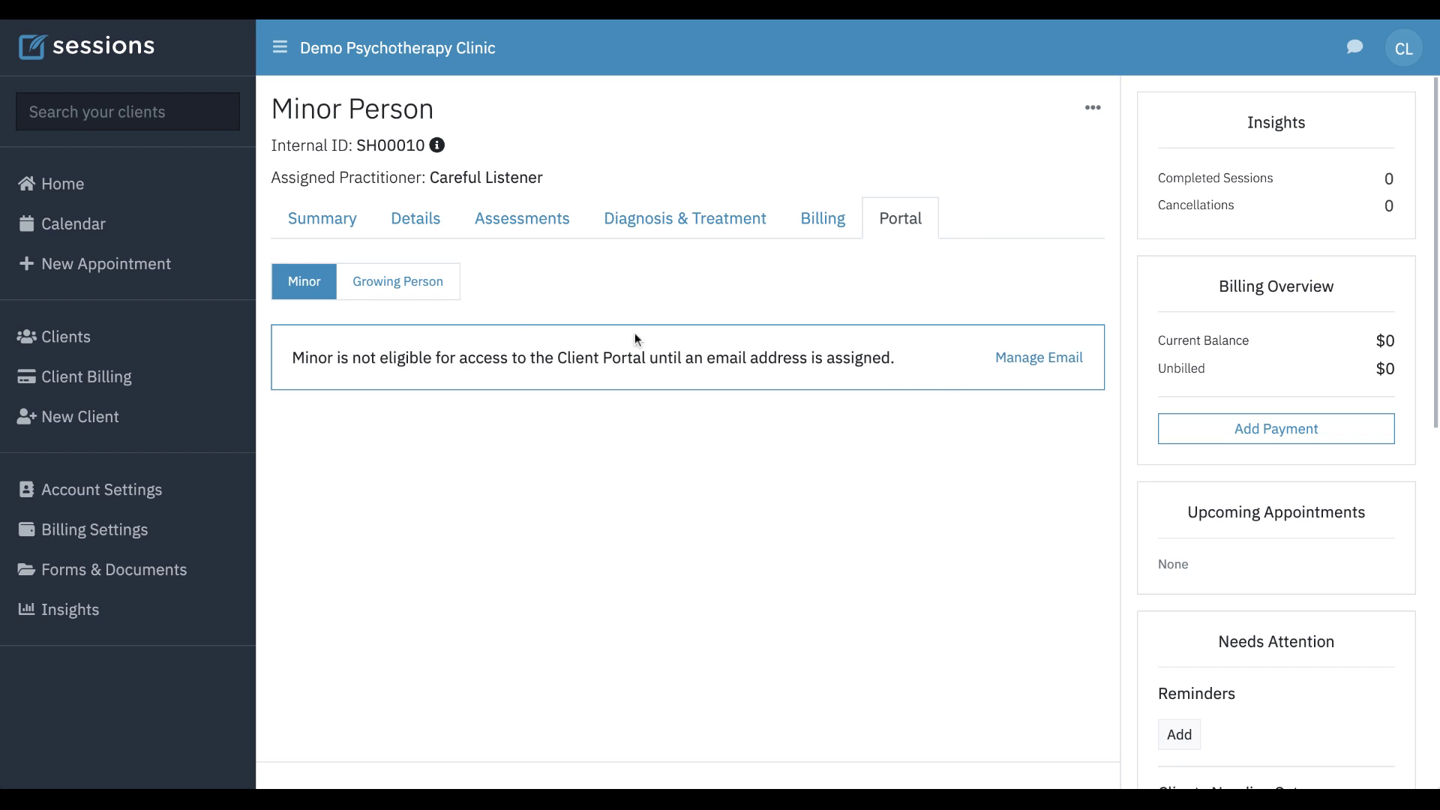
# Grant the guardian portal access with View Appointments and Manage Information permissions.
pyautogui.click(407, 288)
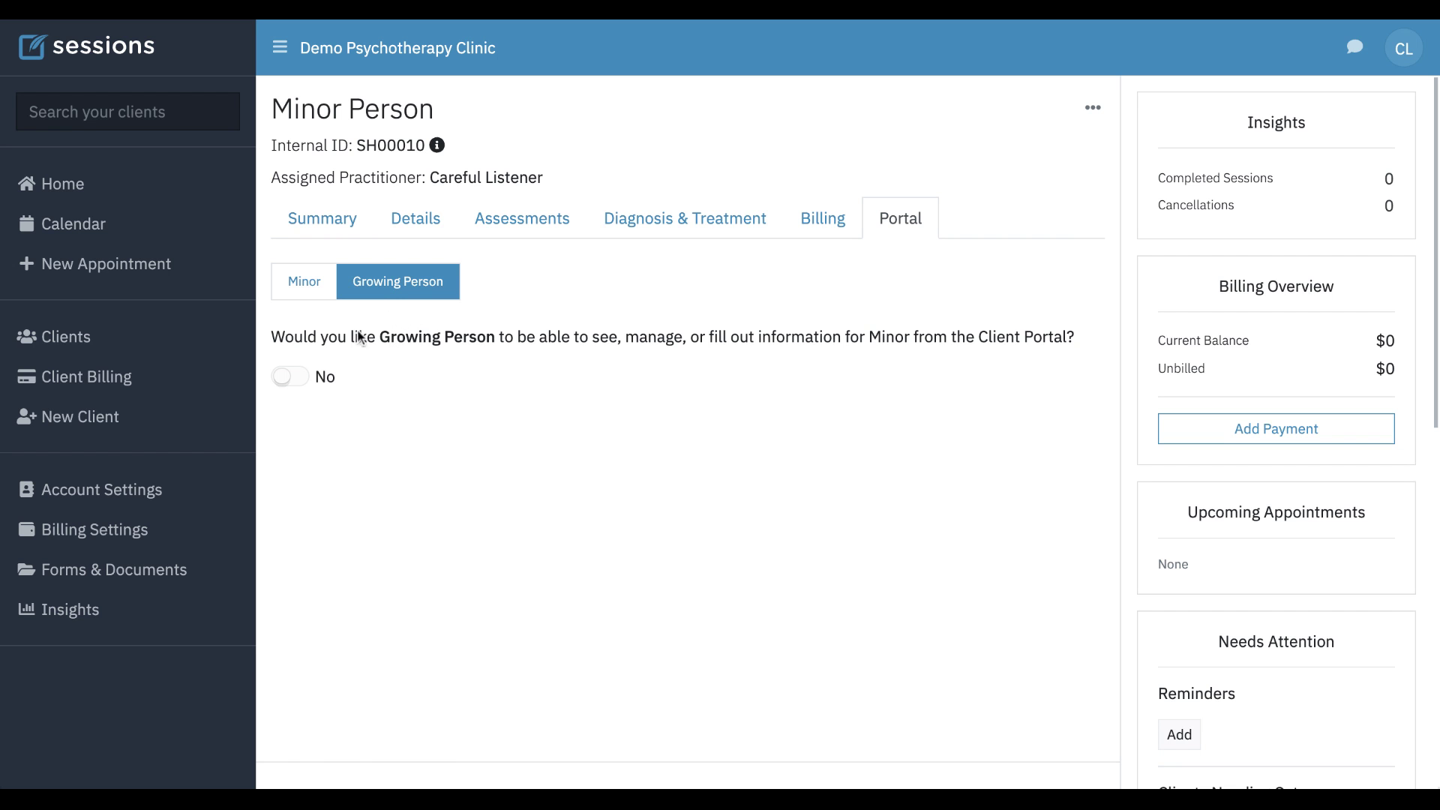
pyautogui.click(285, 378)
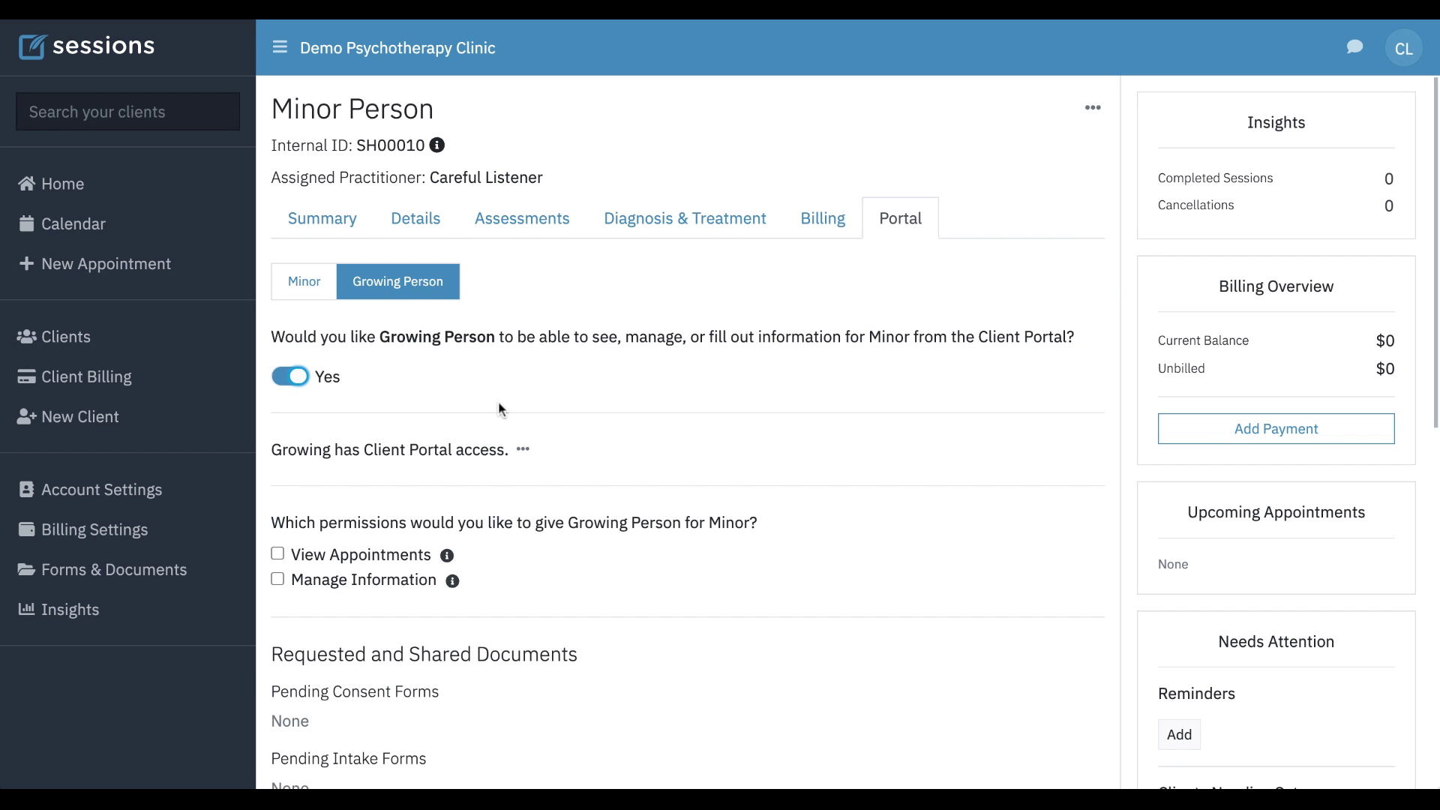
pyautogui.scroll(-2, 500, 409)
pyautogui.scroll(-2, 499, 409)
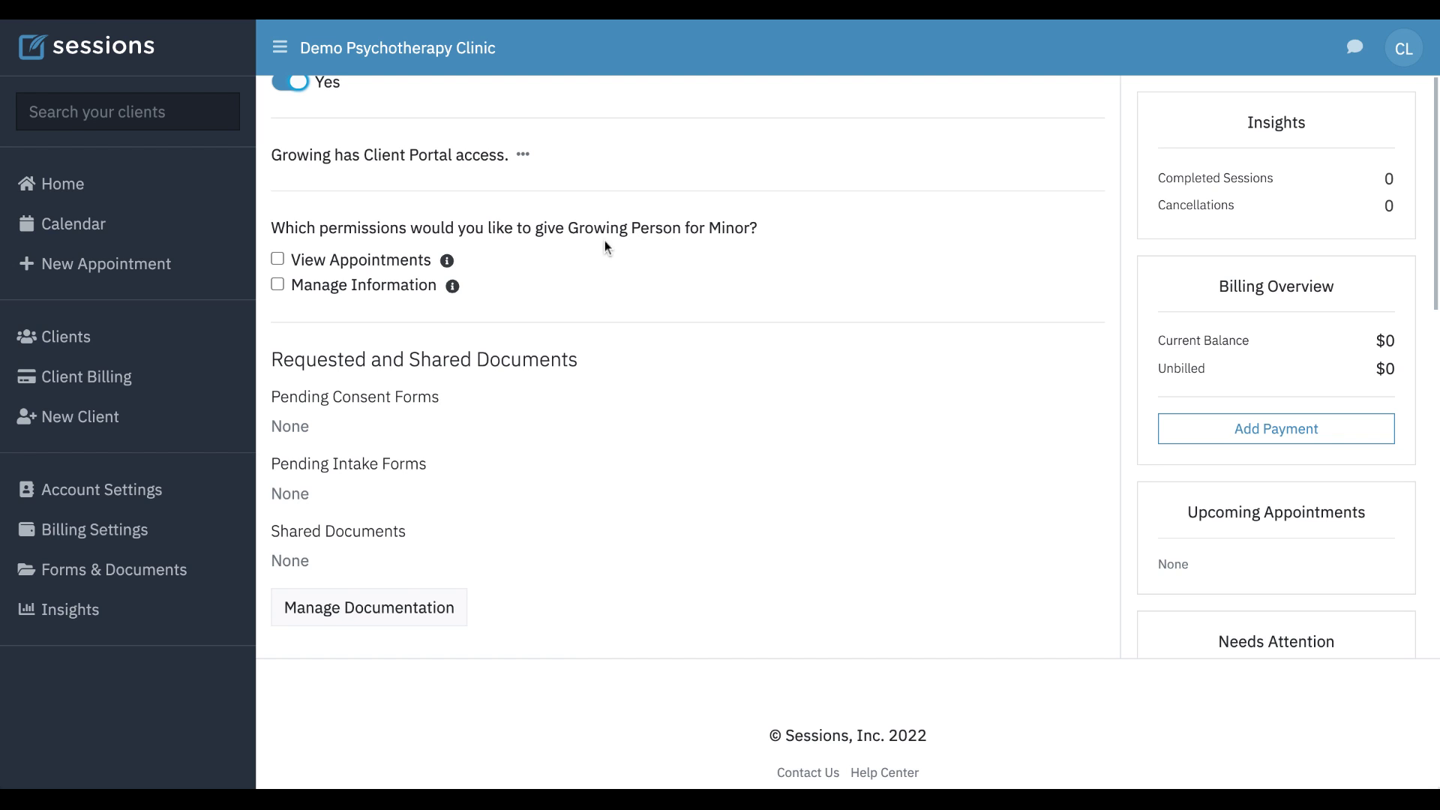
pyautogui.click(278, 259)
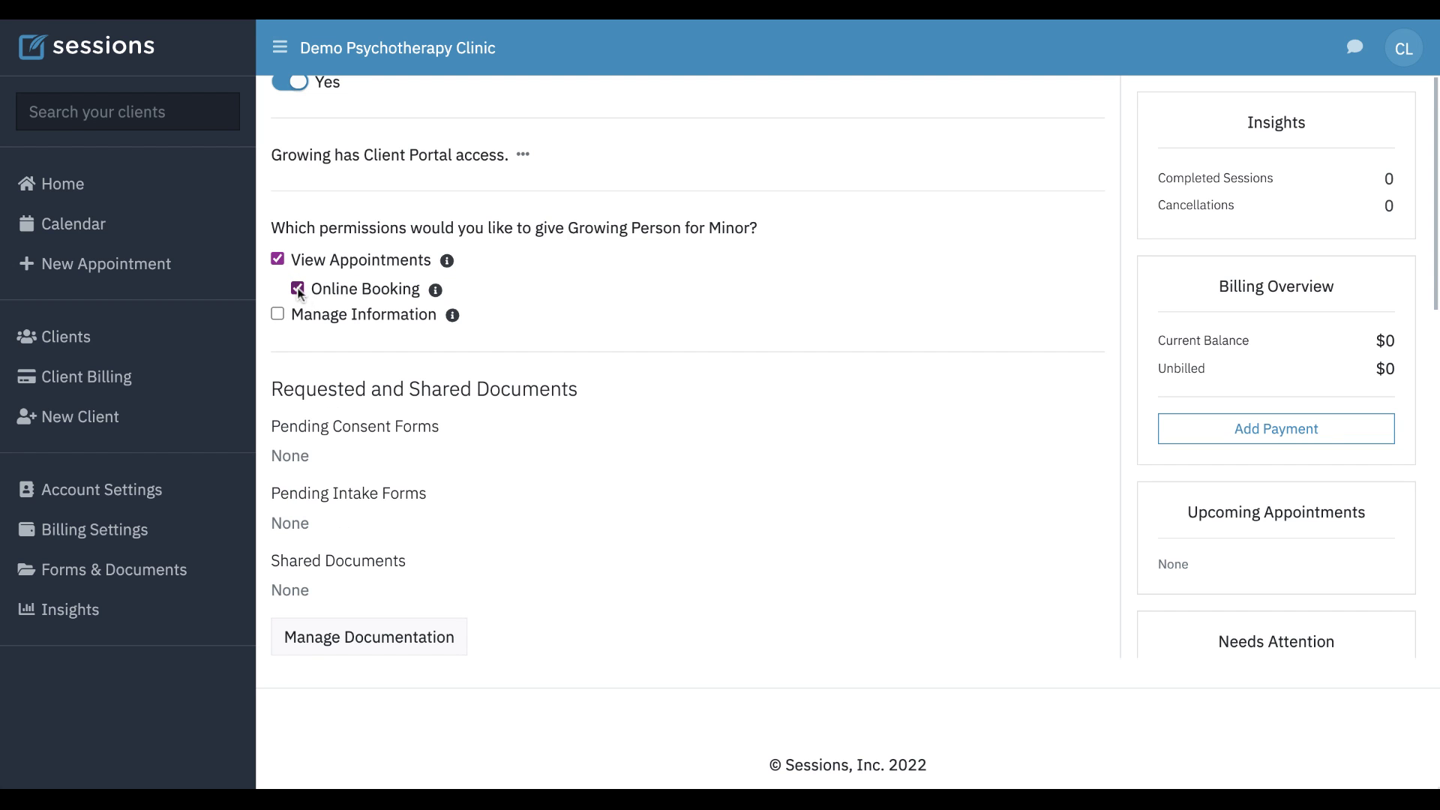
pyautogui.click(277, 315)
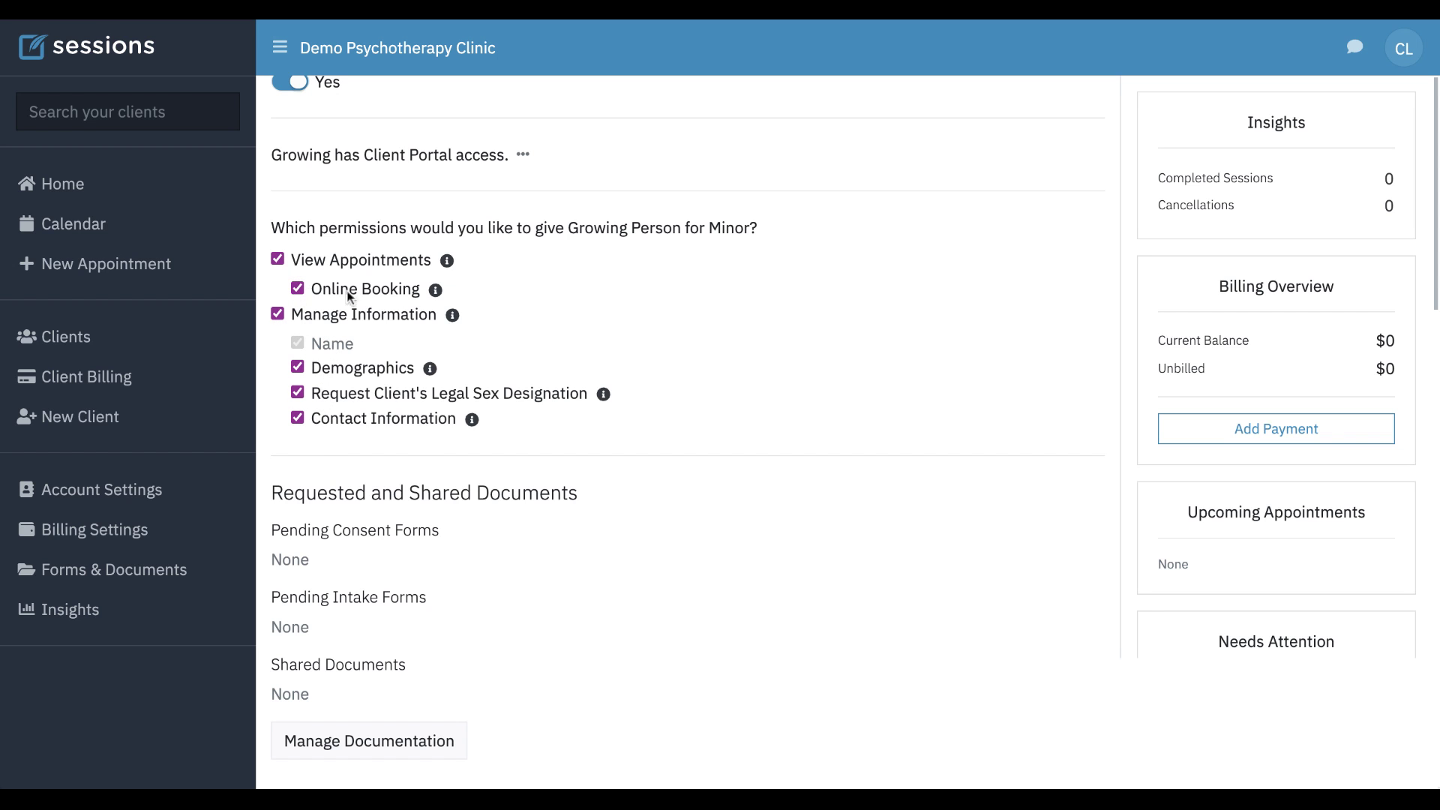
pyautogui.scroll(-3, 651, 315)
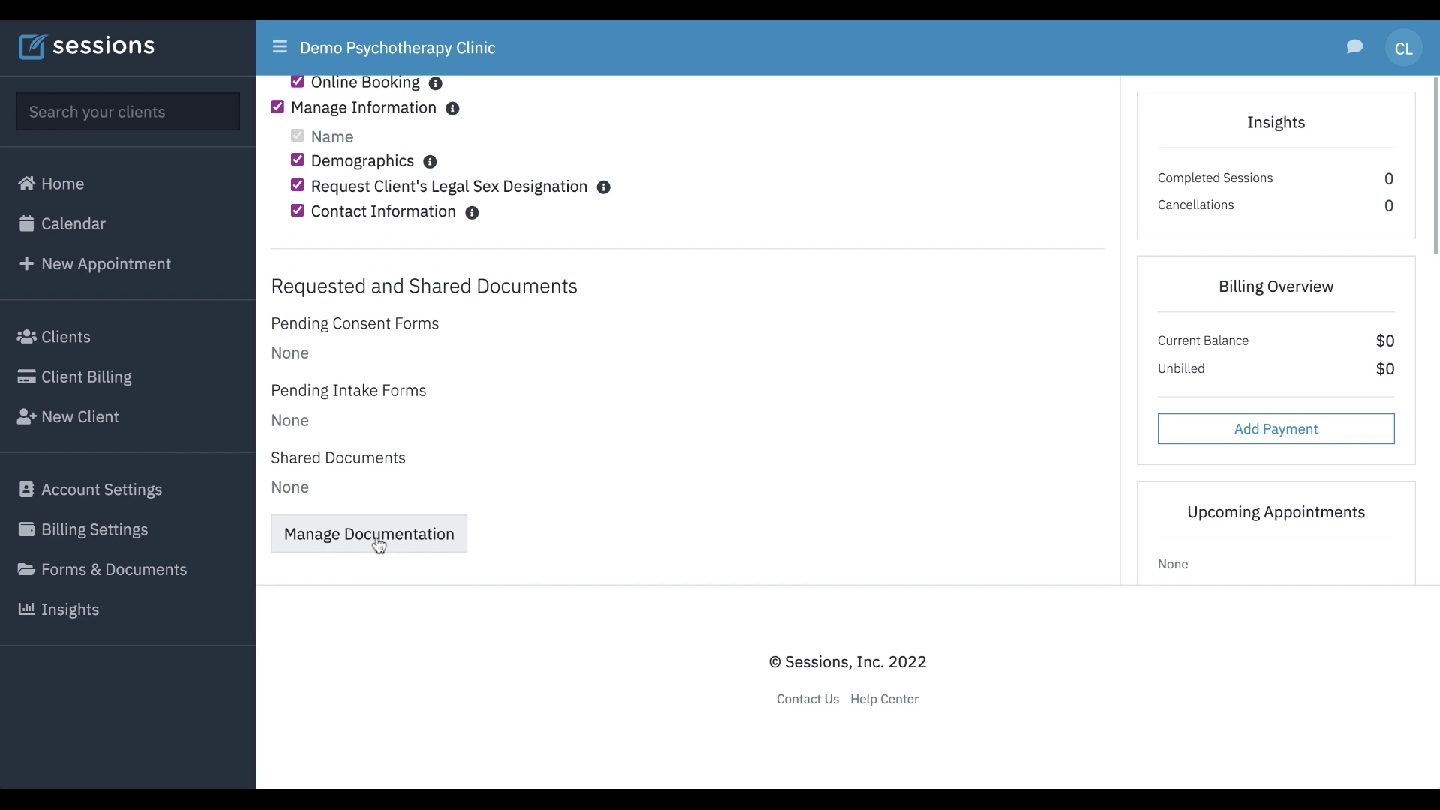
# Send Practice Policies, Client Intake Form, Credit Card Authorization and Intake Interview, with notification.
pyautogui.click(369, 537)
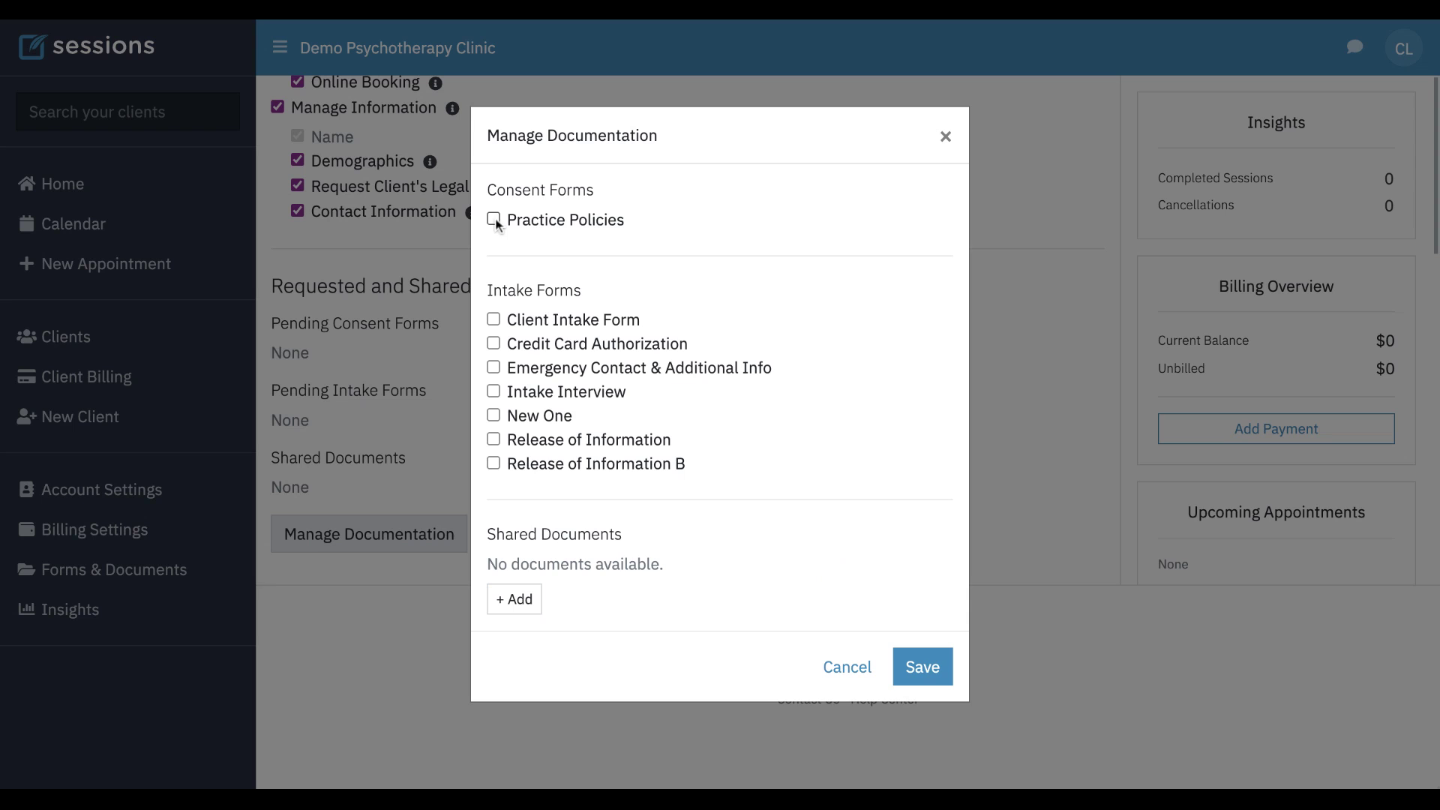
pyautogui.click(494, 219)
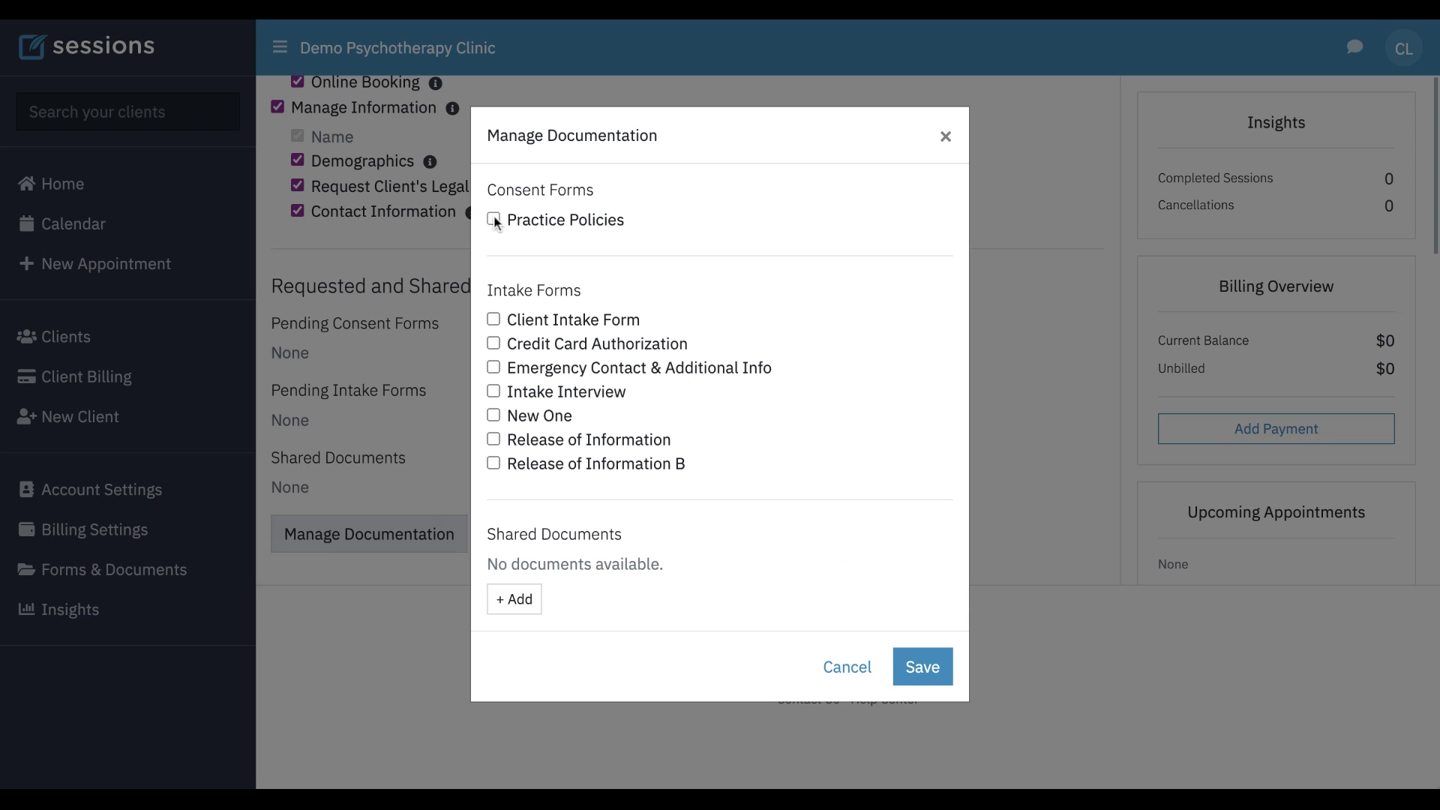
pyautogui.click(495, 318)
pyautogui.click(495, 342)
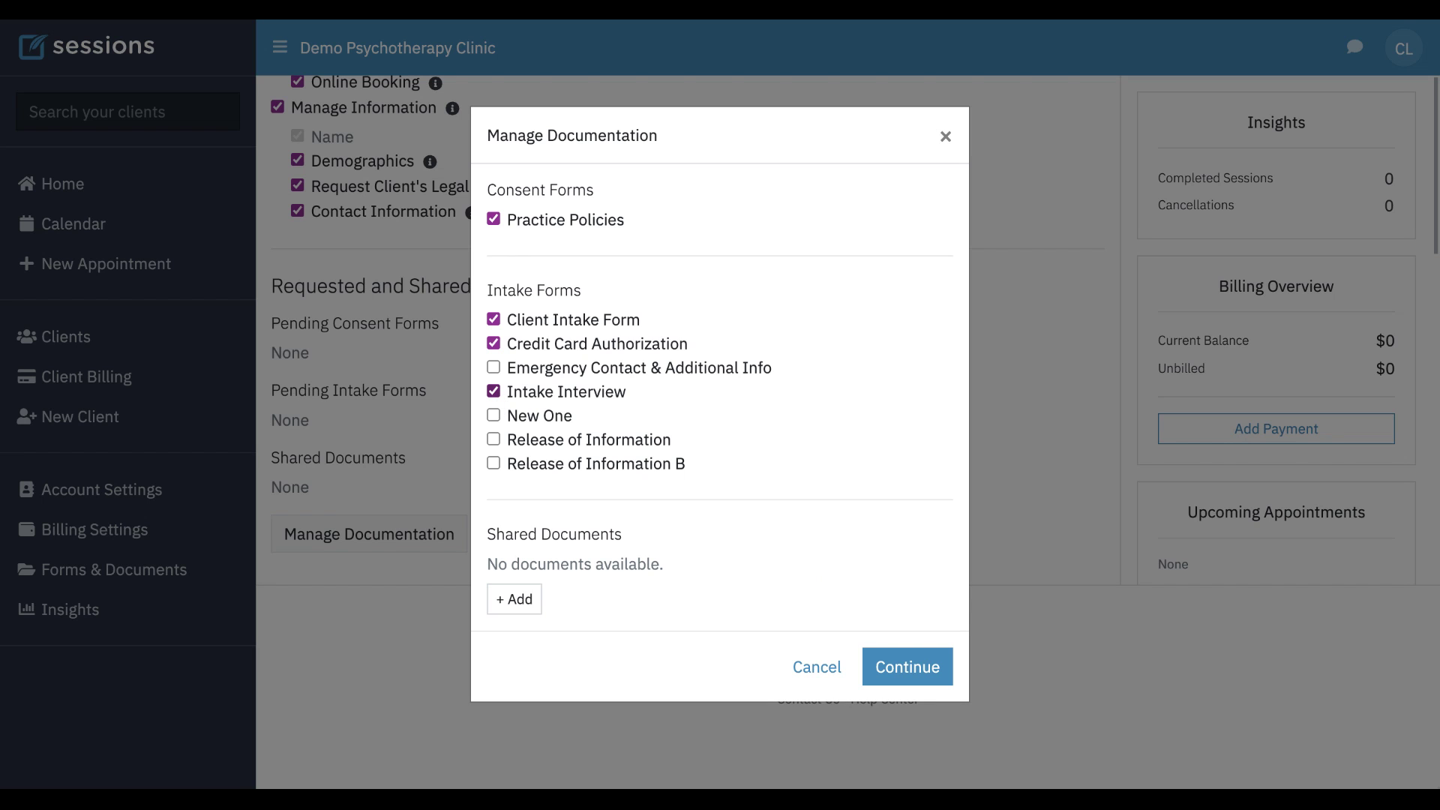
pyautogui.click(912, 670)
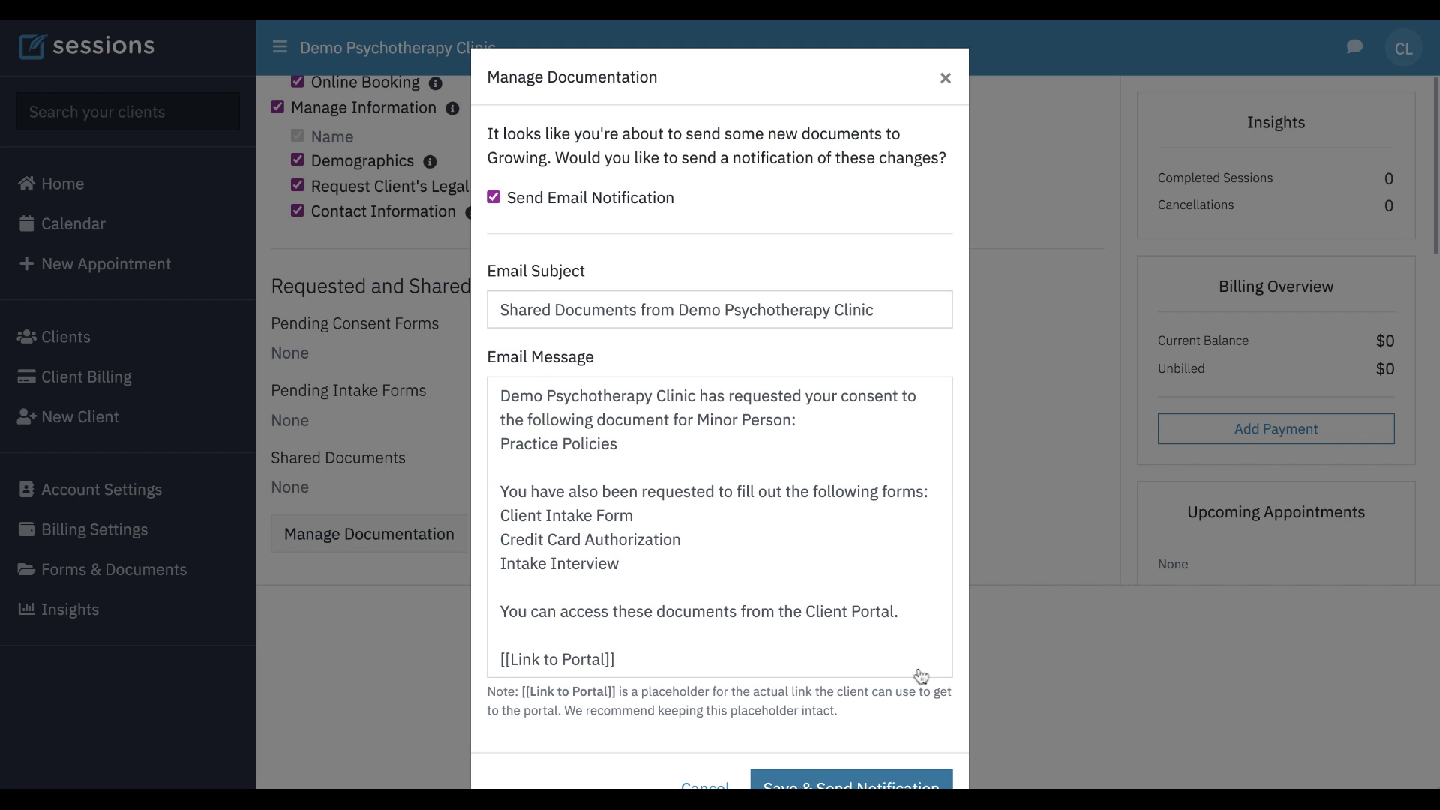
pyautogui.scroll(-1, 920, 675)
pyautogui.click(864, 726)
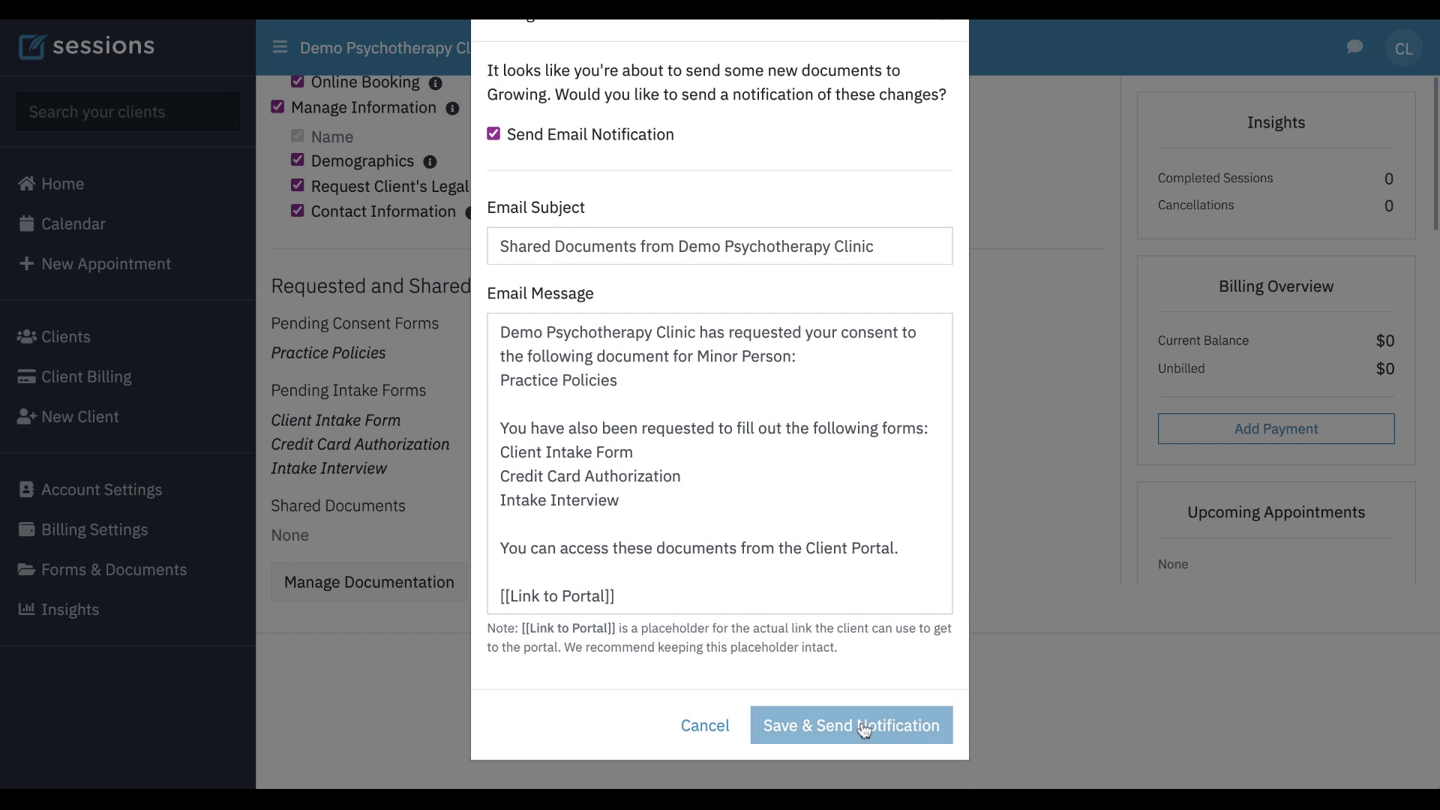
pyautogui.scroll(3, 713, 483)
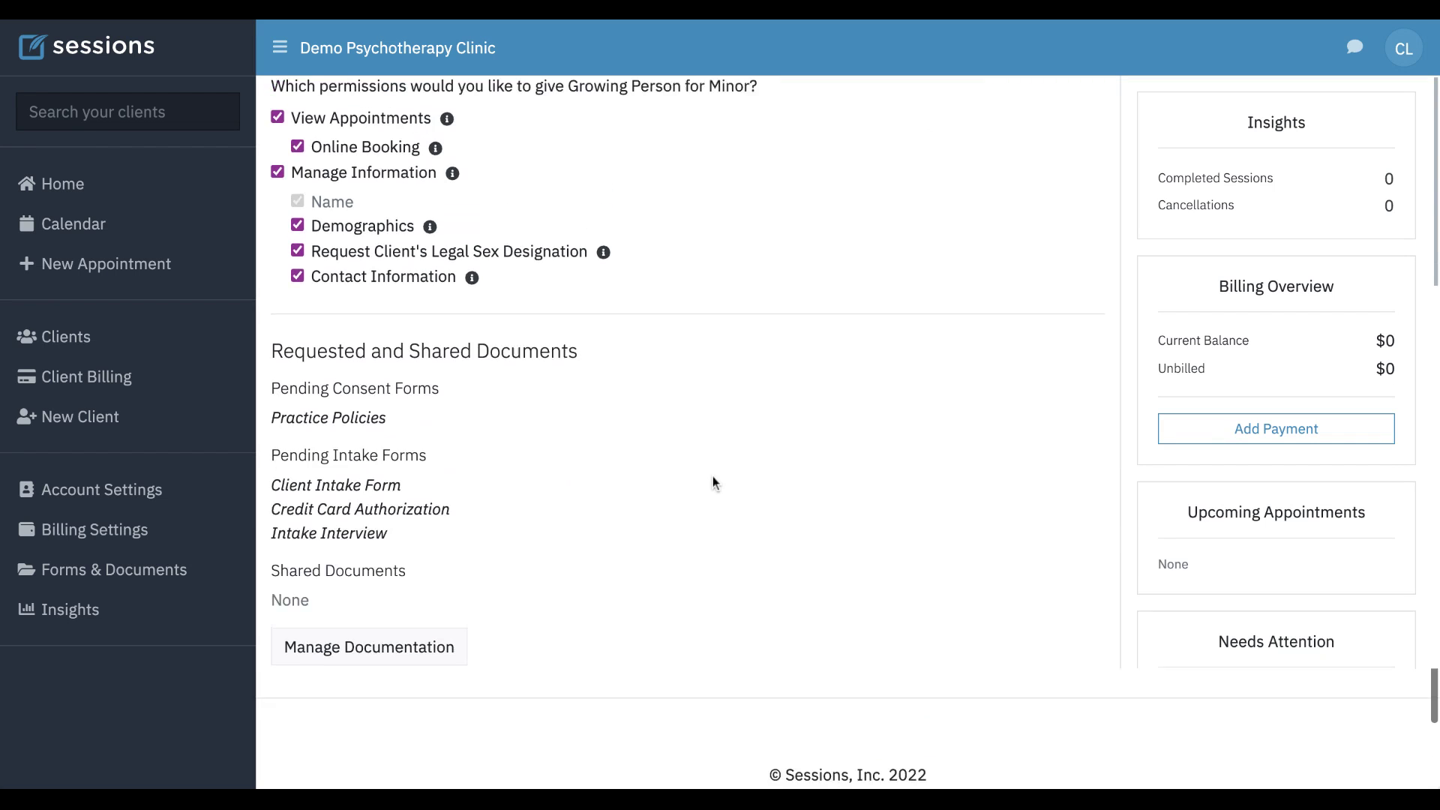
pyautogui.scroll(4, 713, 482)
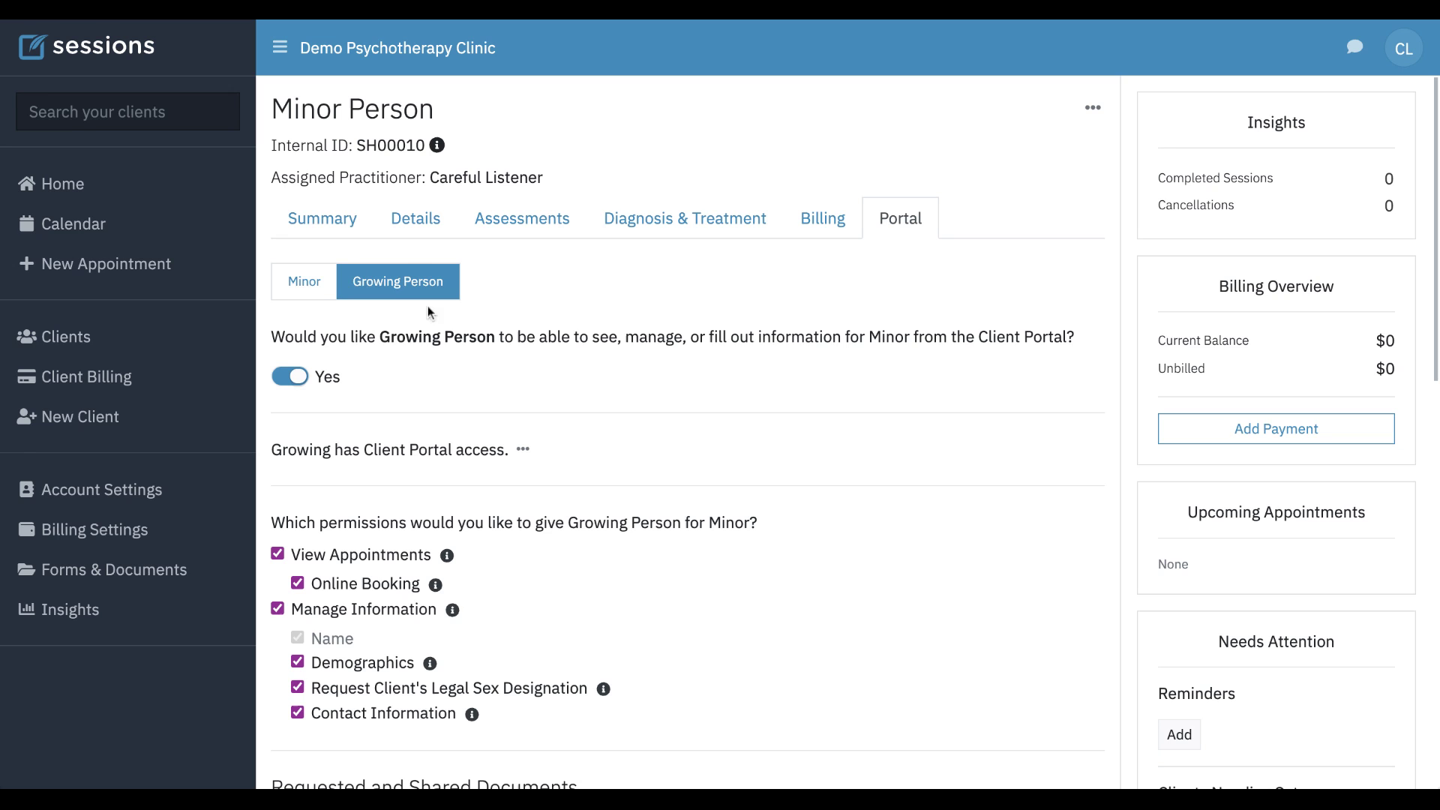
pyautogui.click(299, 285)
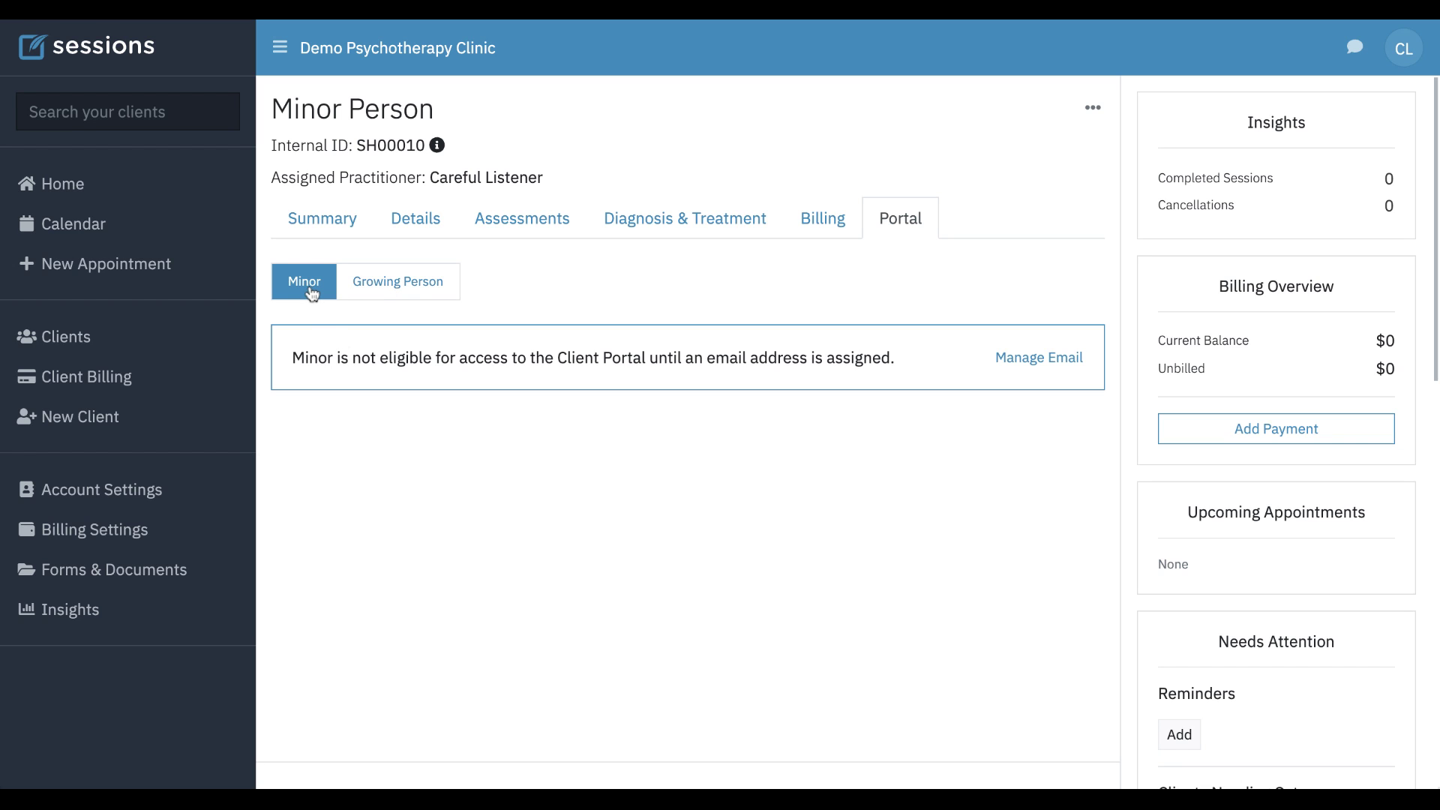
pyautogui.click(402, 283)
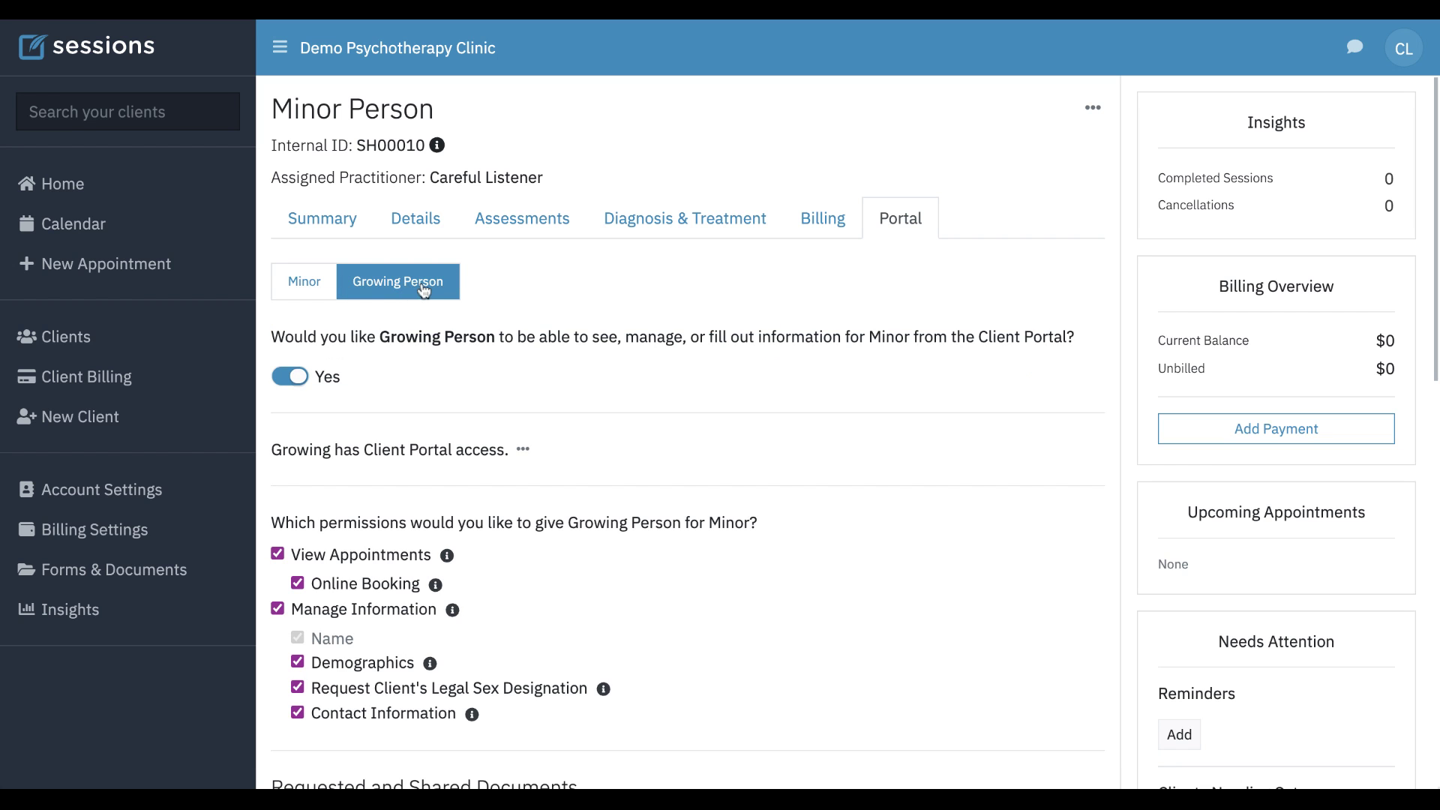